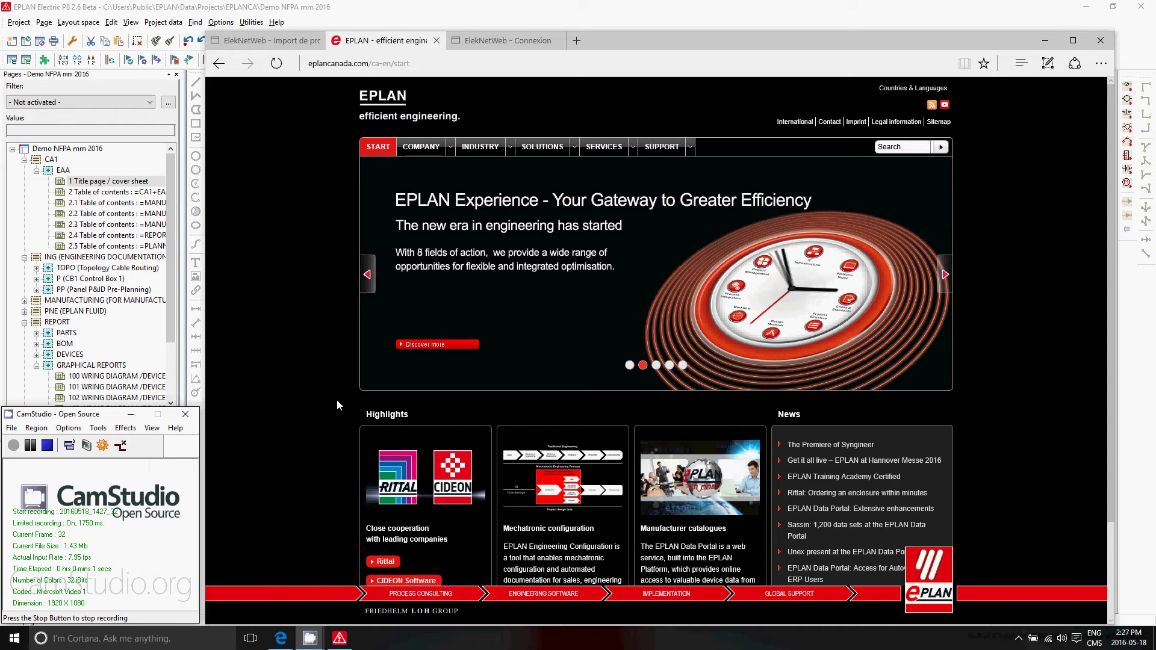
Go from Solutions to the EPLAN Data Portal preview and open the Allen-Bradley (IEC Data) catalog.
{"action": "left_click", "coordinate": [613, 149]}
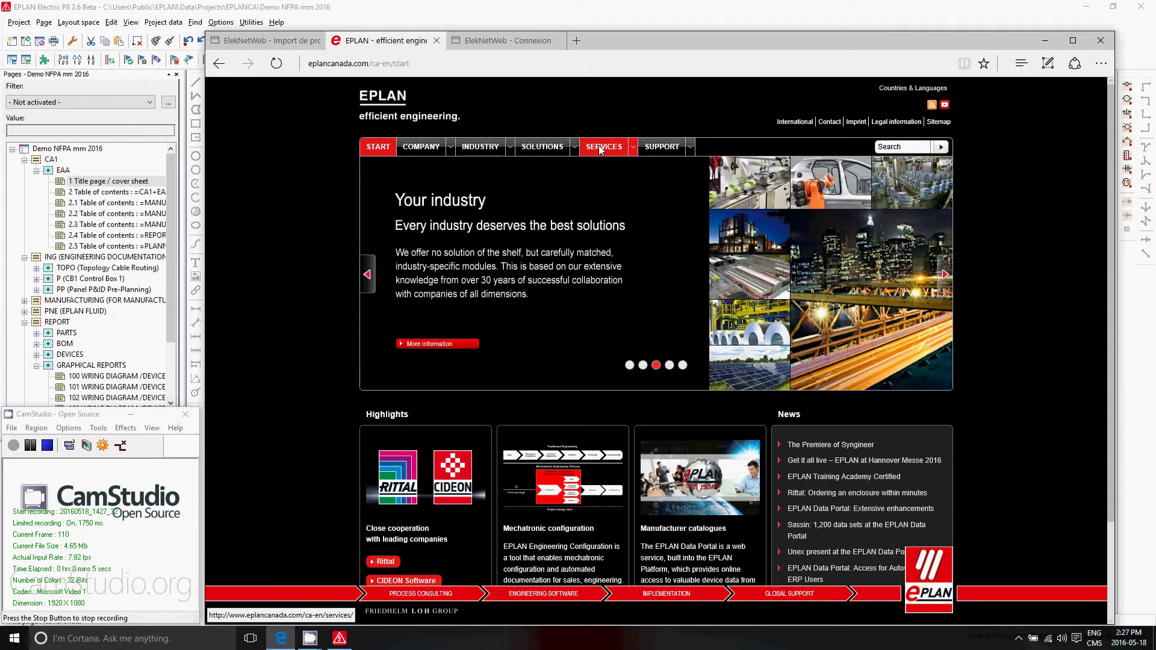
{"action": "left_click", "coordinate": [557, 149]}
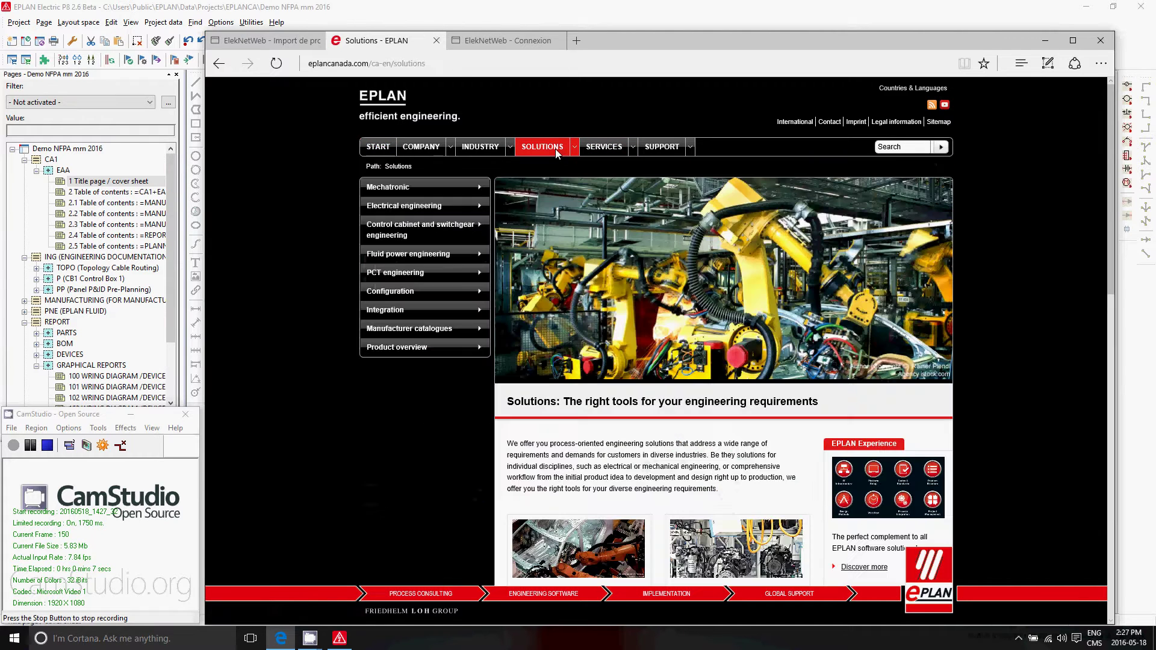
{"action": "left_click", "coordinate": [422, 208]}
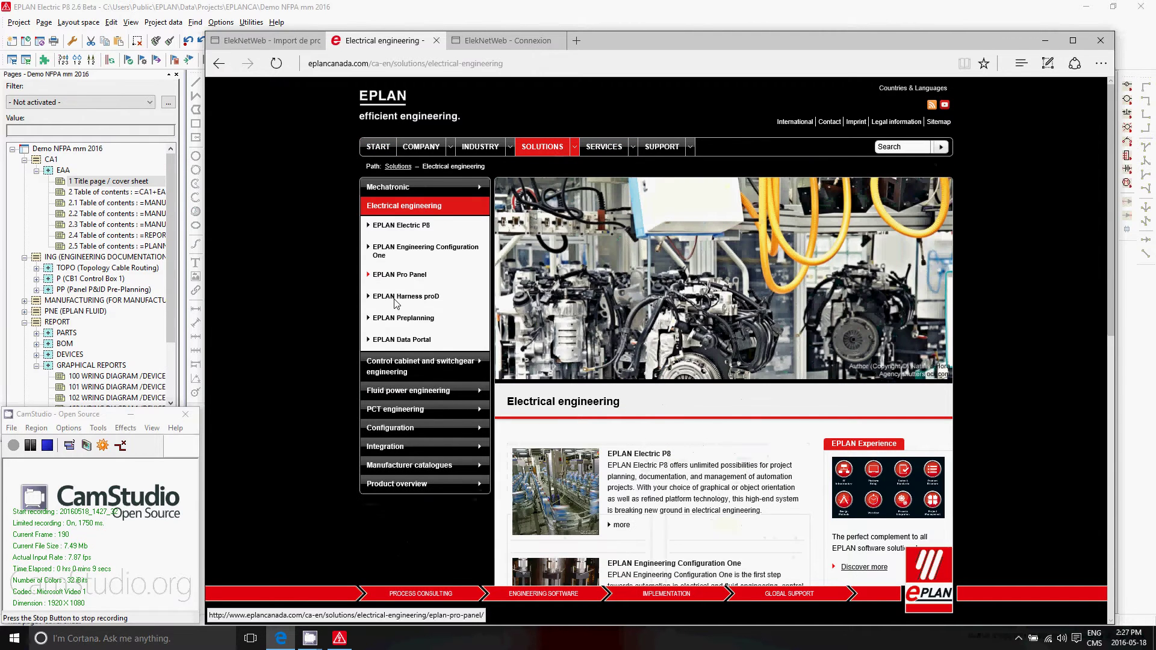
{"action": "left_click", "coordinate": [389, 347]}
{"action": "scroll", "coordinate": [675, 356], "scroll_direction": "down", "scroll_amount": 2}
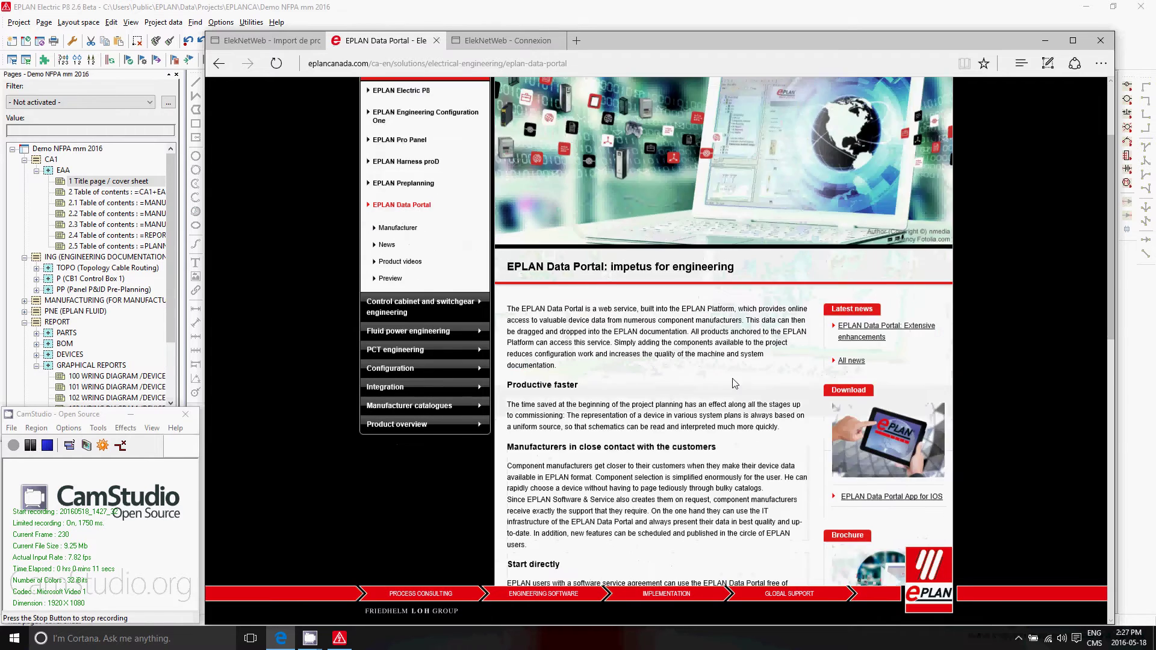
{"action": "scroll", "coordinate": [675, 355], "scroll_direction": "down", "scroll_amount": 1}
{"action": "left_click", "coordinate": [390, 168]}
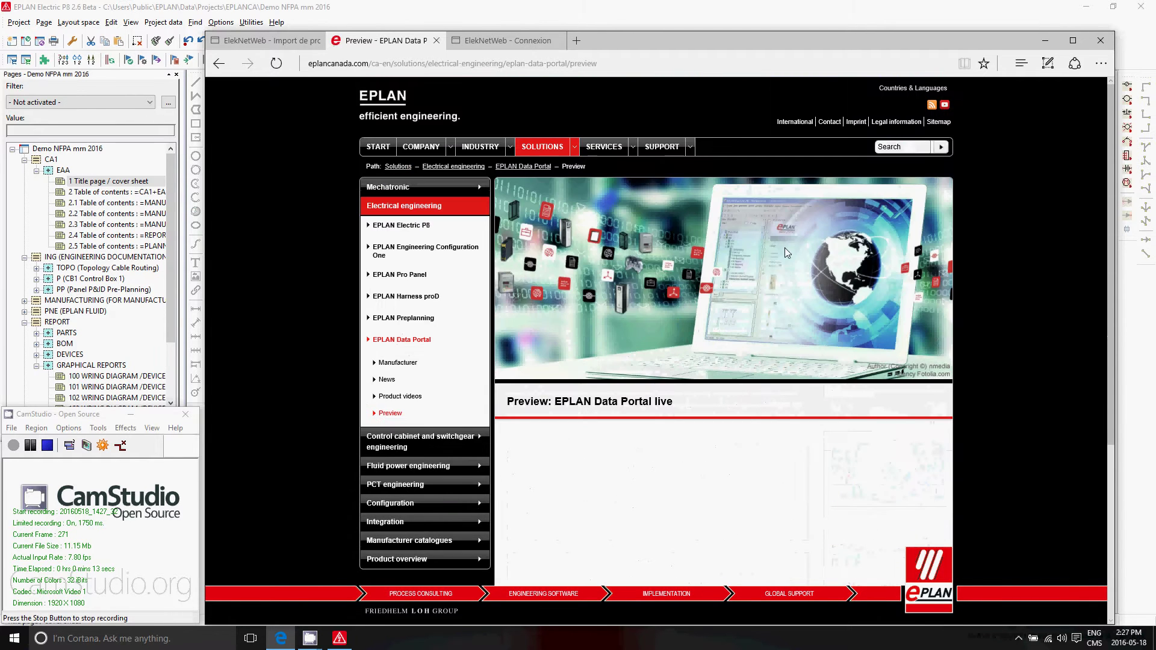
{"action": "scroll", "coordinate": [771, 295], "scroll_direction": "down", "scroll_amount": 3}
{"action": "scroll", "coordinate": [770, 291], "scroll_direction": "down", "scroll_amount": 2}
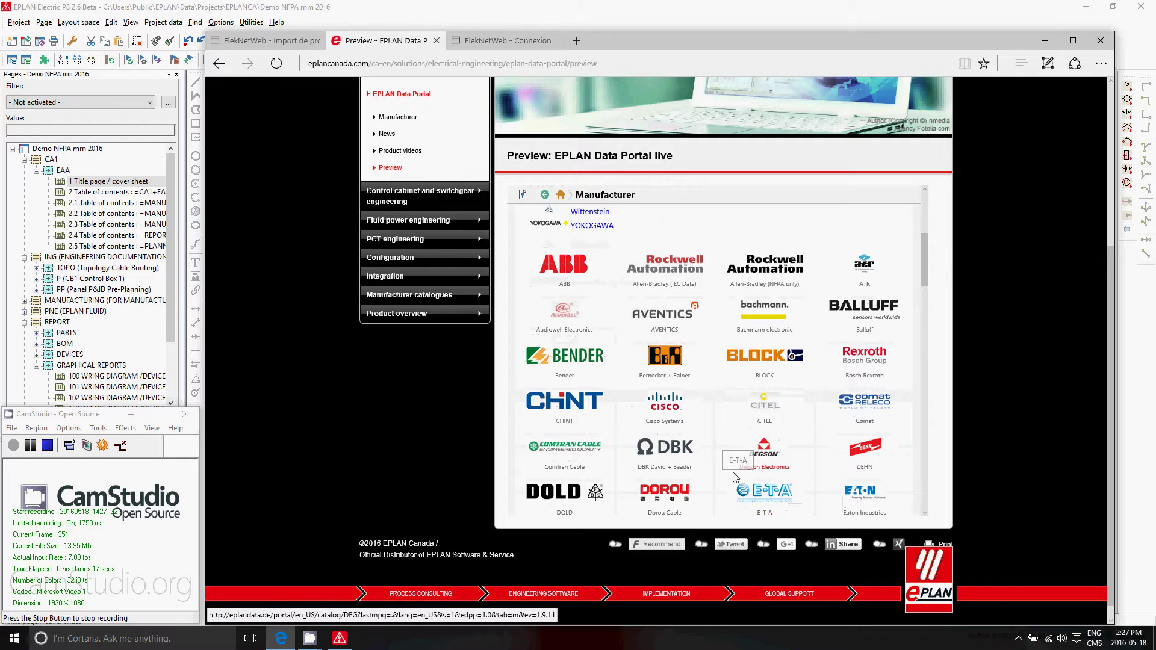
{"action": "left_click", "coordinate": [682, 265]}
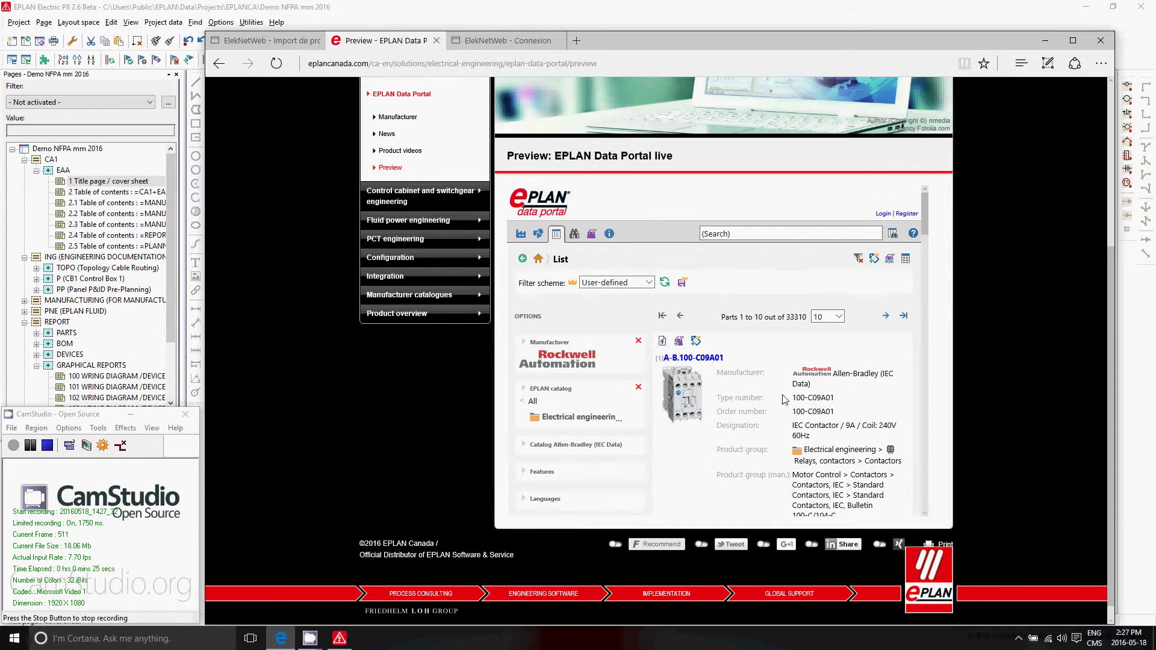
{"action": "scroll", "coordinate": [786, 390], "scroll_direction": "down", "scroll_amount": 1}
{"action": "scroll", "coordinate": [786, 391], "scroll_direction": "down", "scroll_amount": 2}
{"action": "scroll", "coordinate": [788, 390], "scroll_direction": "down", "scroll_amount": 2}
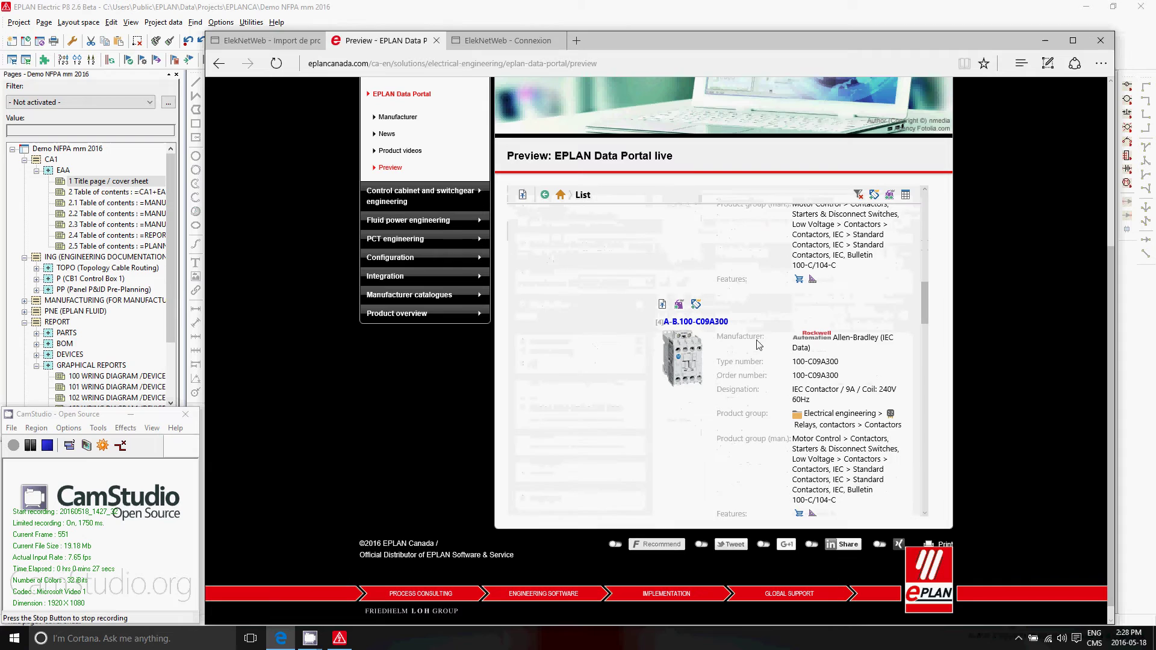
Open the 2 SCHEMATICS page of CB1 Control Box 1.
{"action": "left_click", "coordinate": [106, 183]}
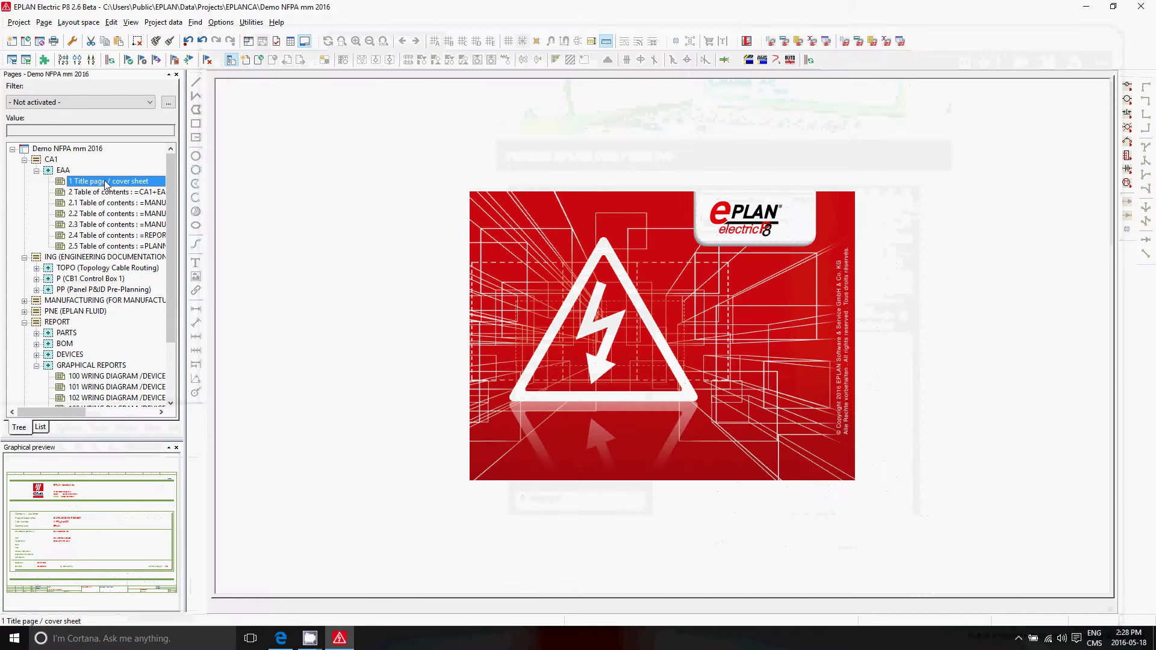
{"action": "left_click", "coordinate": [100, 279]}
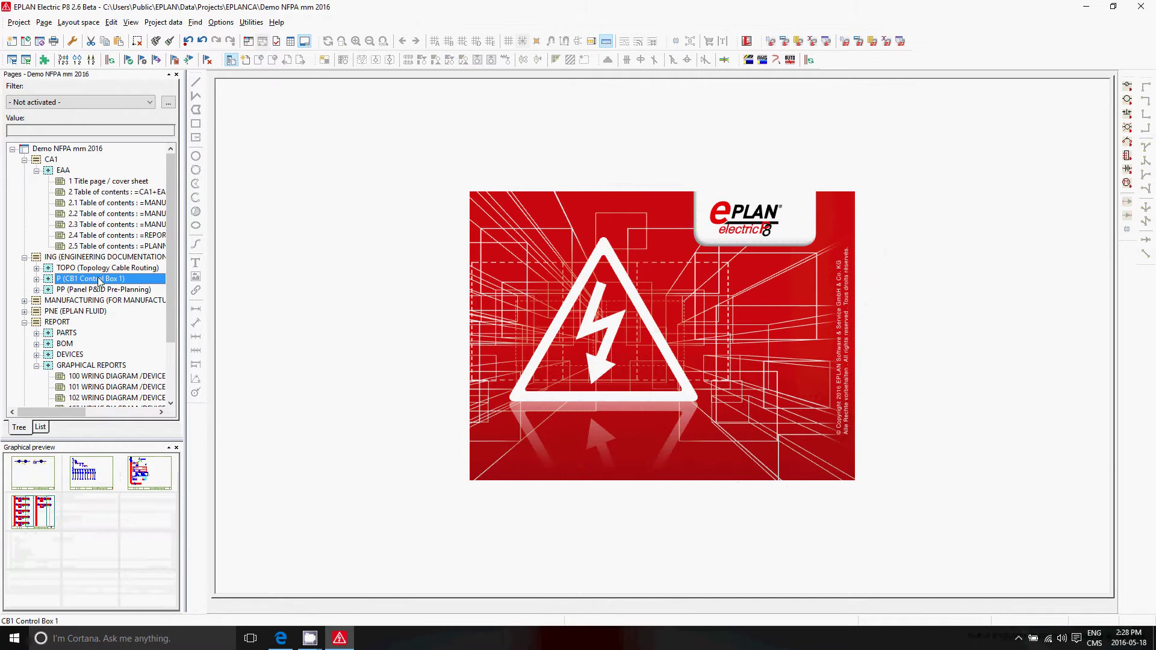
{"action": "double_click", "coordinate": [52, 517]}
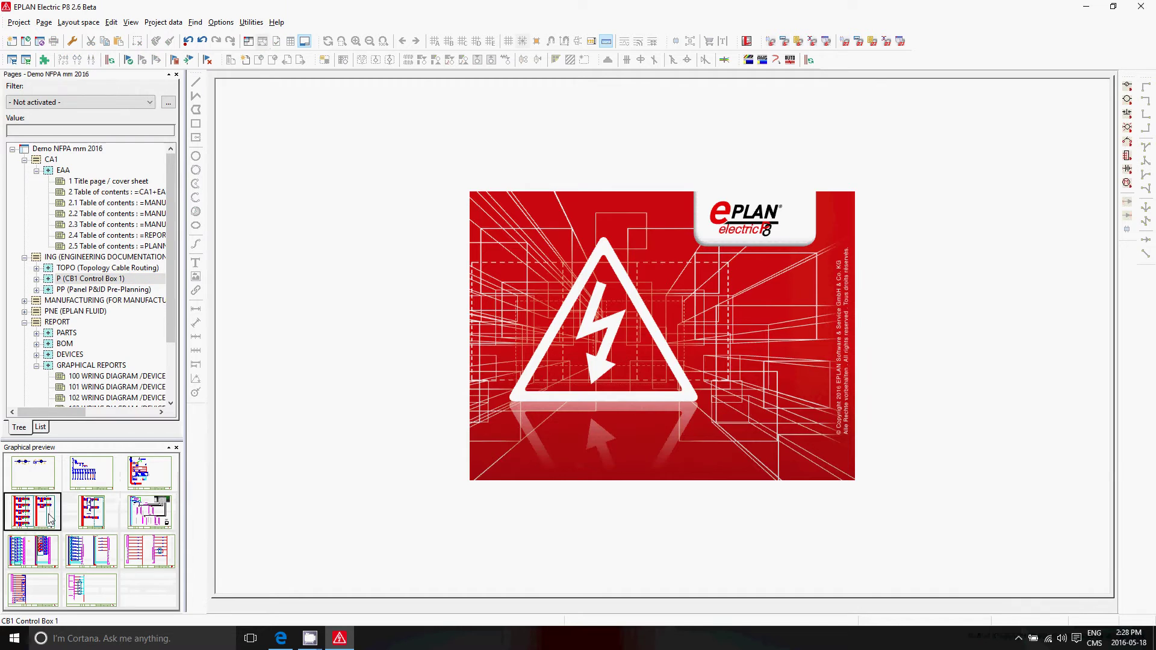
{"action": "double_click", "coordinate": [164, 473]}
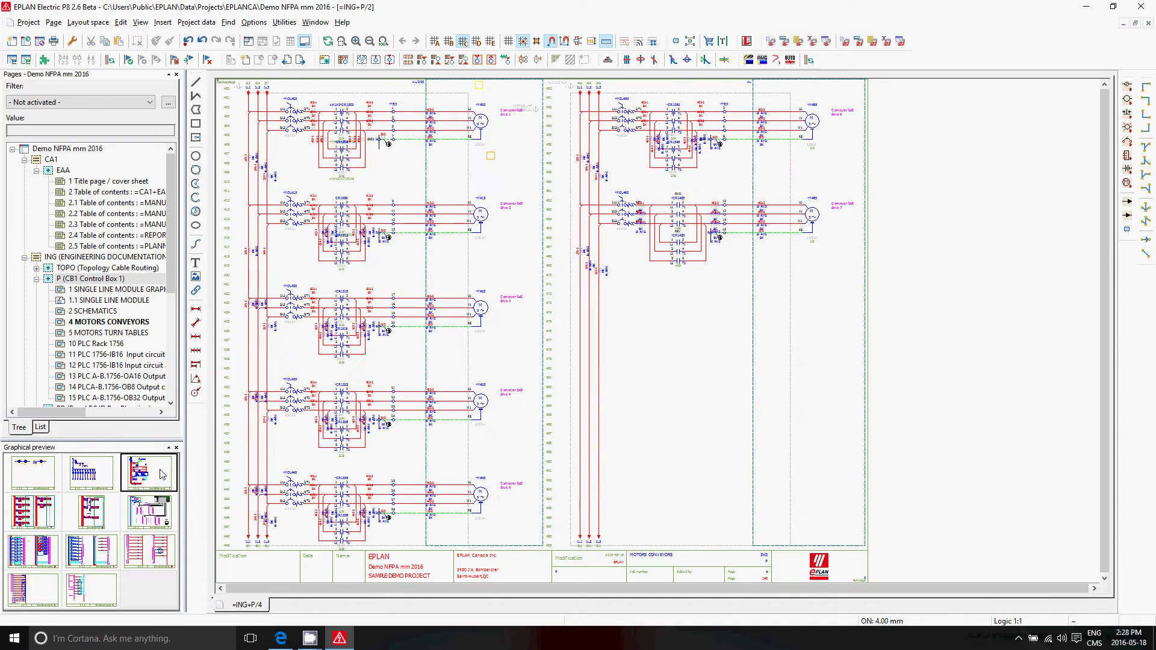
{"action": "scroll", "coordinate": [681, 262], "scroll_direction": "up", "scroll_amount": 3}
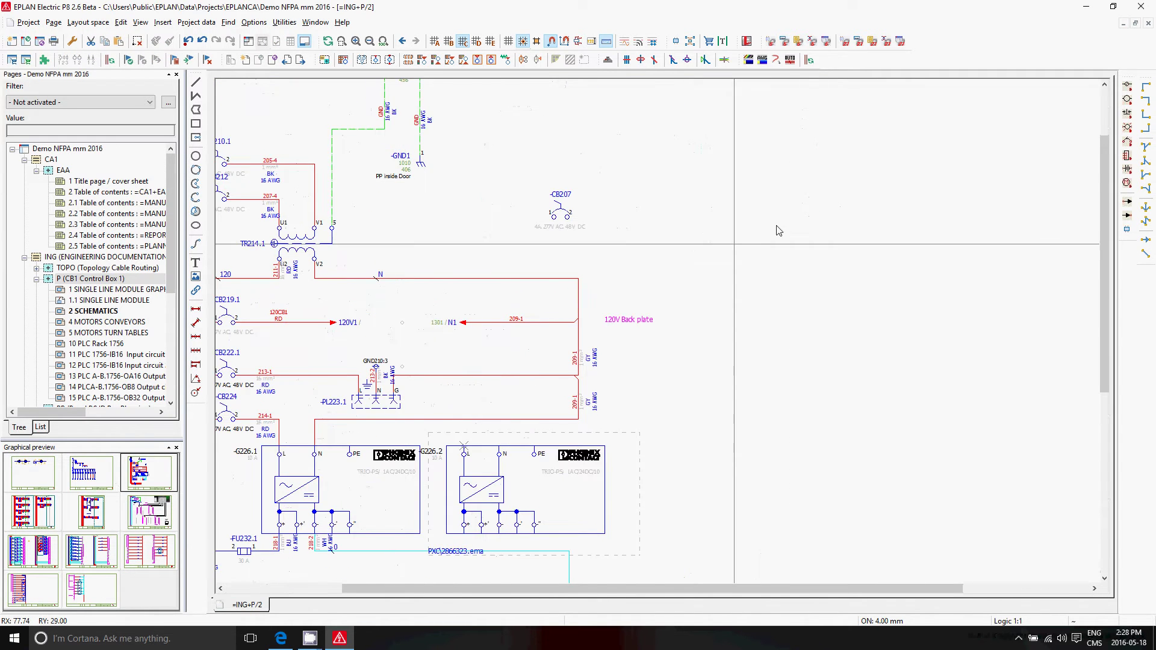
{"action": "scroll", "coordinate": [682, 262], "scroll_direction": "down", "scroll_amount": 2}
Inspect breaker CB219.1's part A-B.1489-A1C150, then close its properties.
{"action": "double_click", "coordinate": [335, 300]}
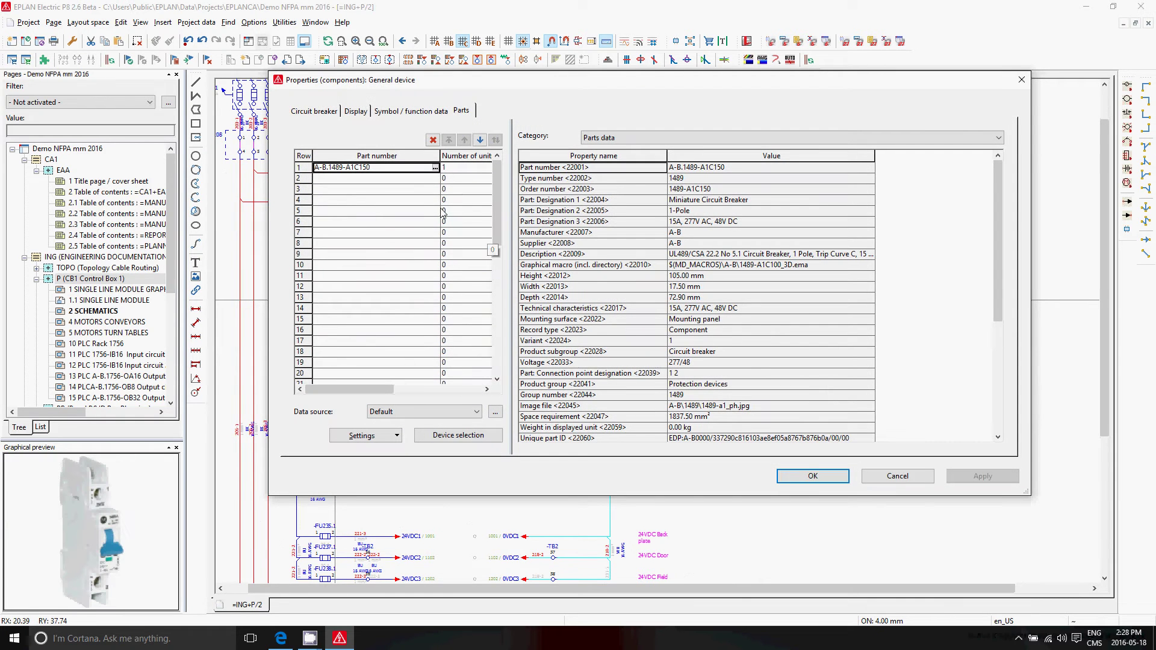
{"action": "left_click", "coordinate": [434, 167]}
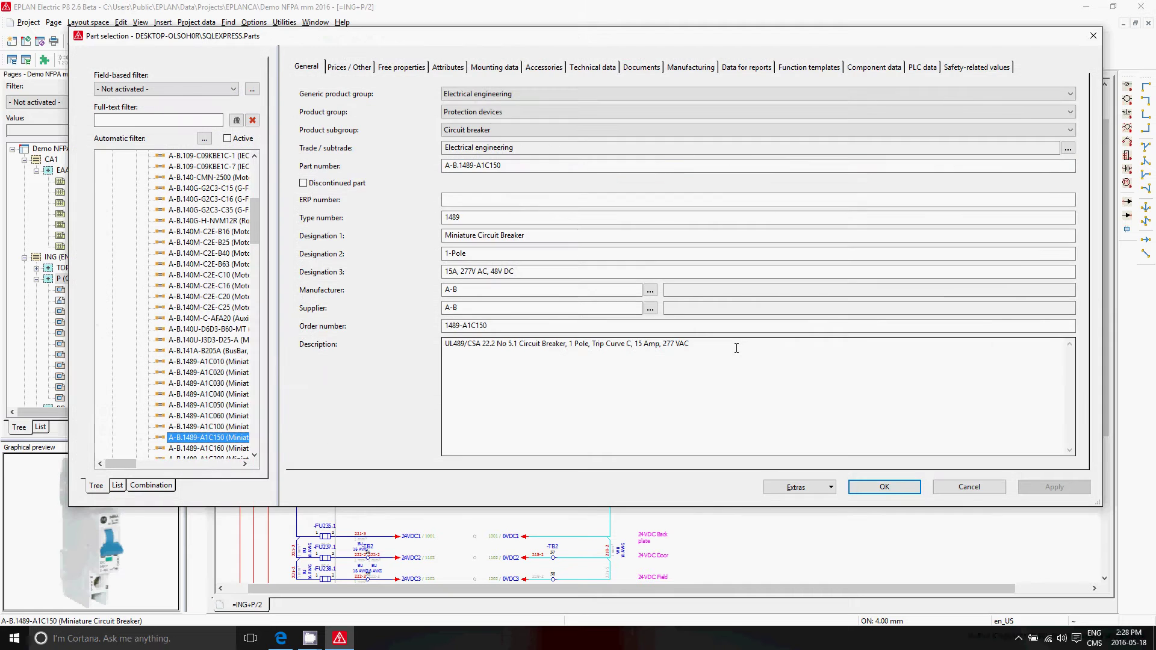
{"action": "left_click", "coordinate": [885, 487]}
{"action": "left_click", "coordinate": [813, 478]}
Search the Data Portal for 'a-b.1489', returning 322 Allen-Bradley breaker parts.
{"action": "left_click", "coordinate": [284, 22]}
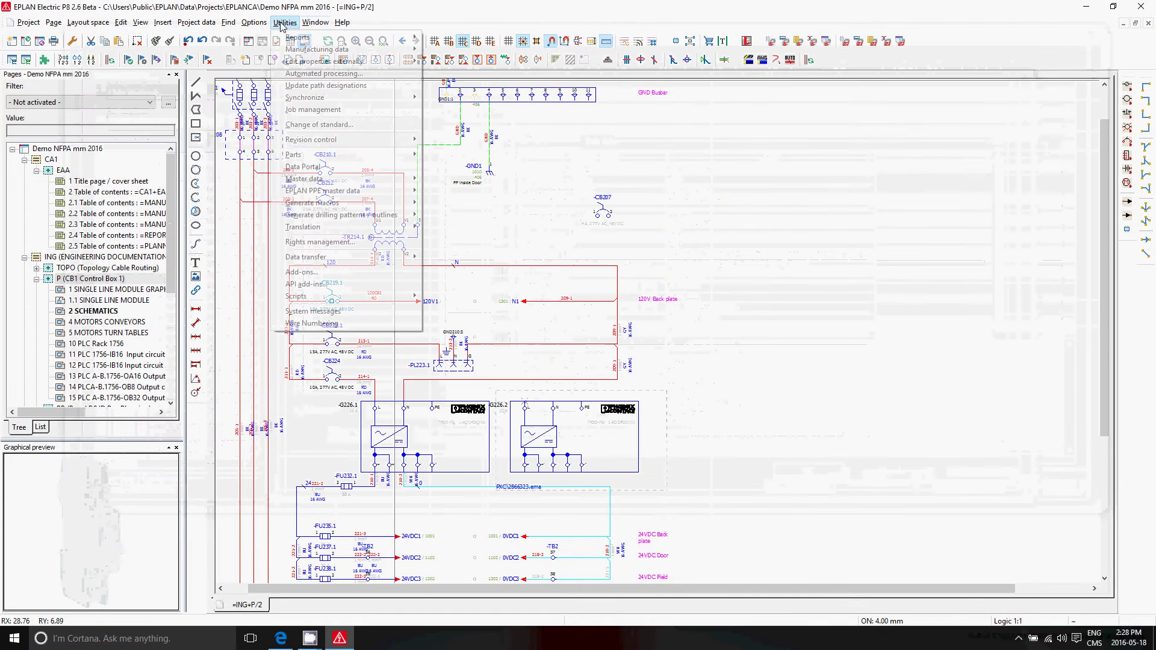
{"action": "left_click", "coordinate": [316, 167]}
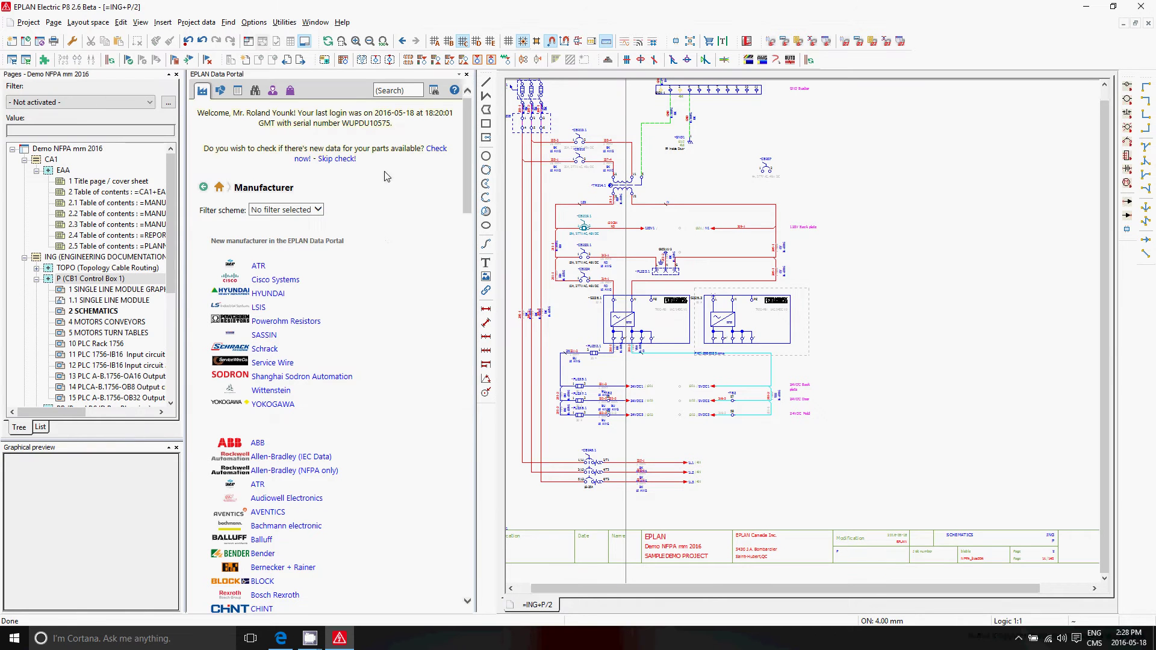
{"action": "left_click", "coordinate": [401, 90]}
{"action": "type", "text": ".1489"}
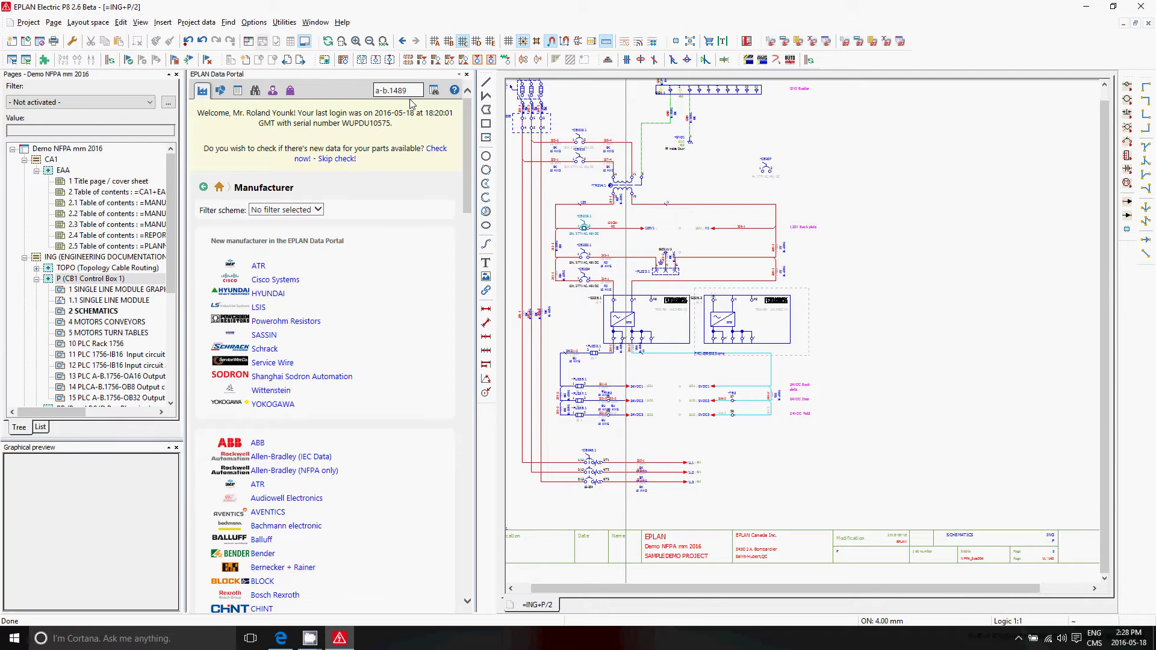
{"action": "left_click", "coordinate": [434, 94]}
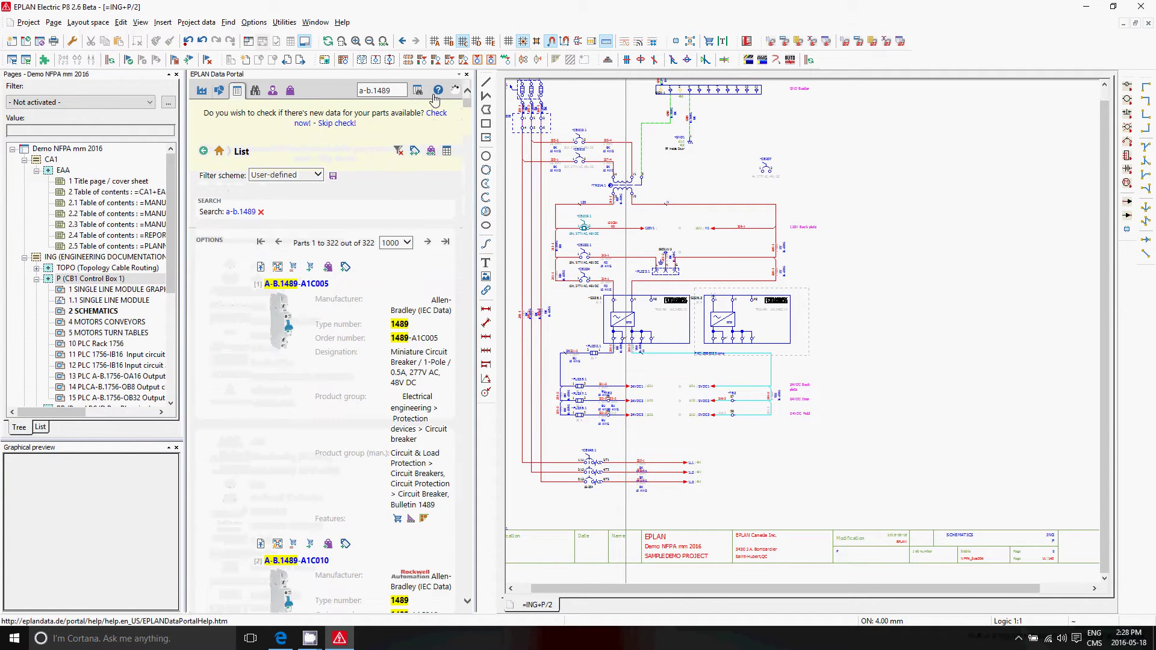
{"action": "scroll", "coordinate": [413, 359], "scroll_direction": "down", "scroll_amount": 5}
{"action": "scroll", "coordinate": [413, 359], "scroll_direction": "down", "scroll_amount": 5}
{"action": "scroll", "coordinate": [398, 357], "scroll_direction": "down", "scroll_amount": 5}
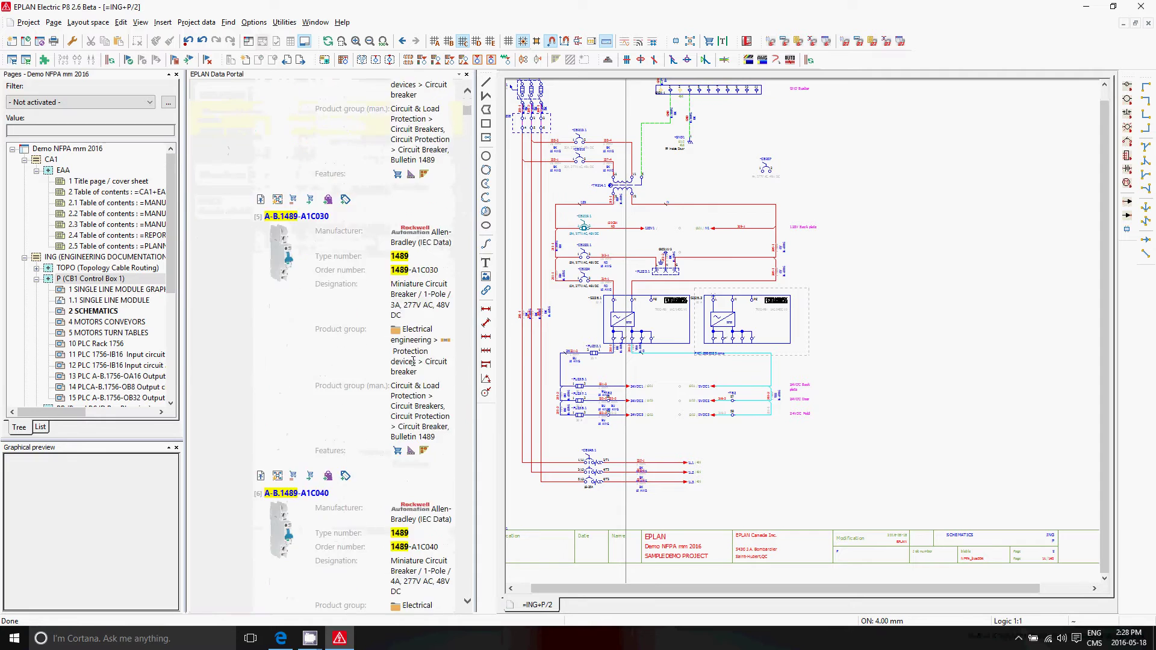
{"action": "scroll", "coordinate": [380, 355], "scroll_direction": "down", "scroll_amount": 5}
{"action": "scroll", "coordinate": [360, 352], "scroll_direction": "down", "scroll_amount": 5}
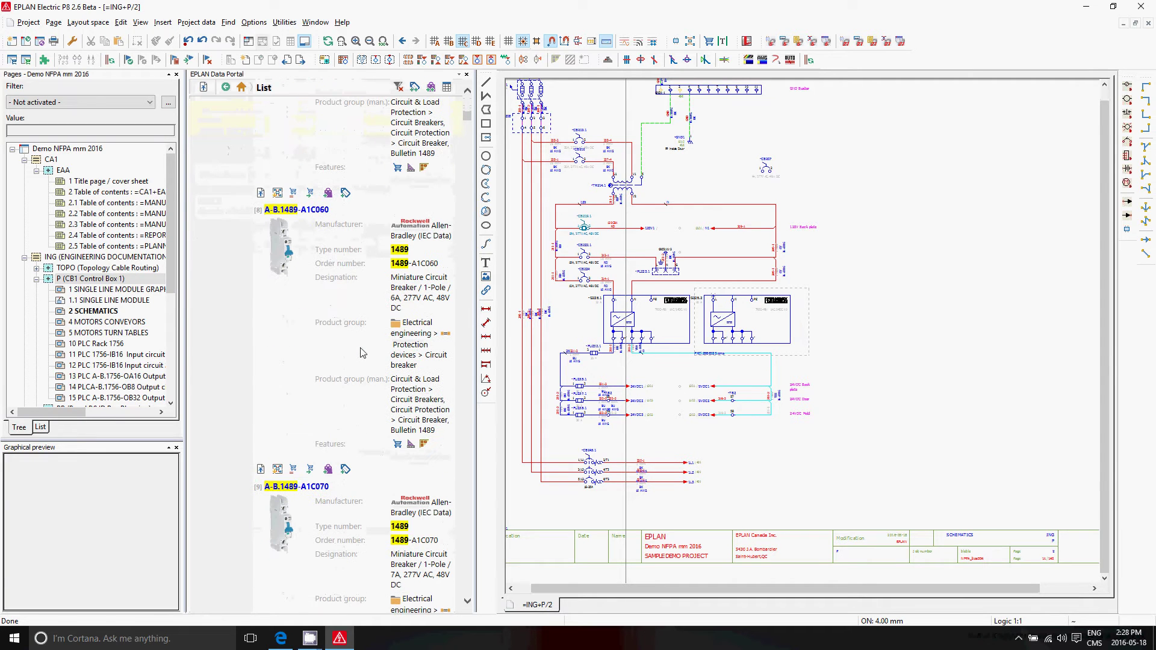
Import A-B.1489-A1C060 and place it as -CB209 below -CB207 with 1-2 pin numbering.
{"action": "left_click", "coordinate": [277, 194]}
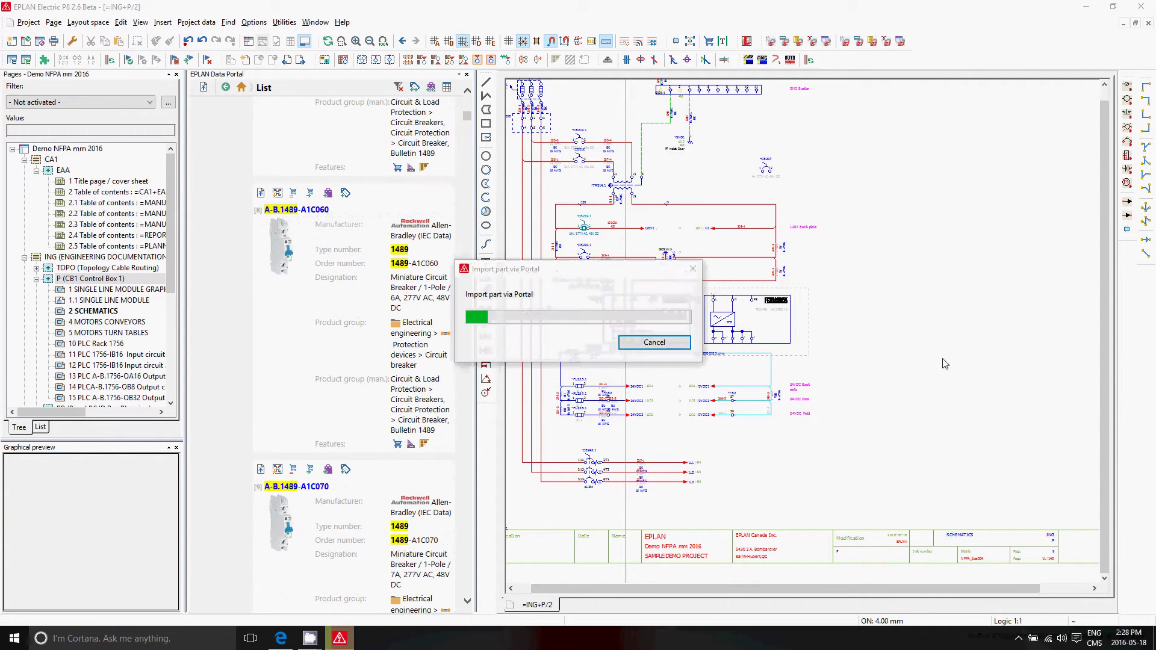
{"action": "left_click", "coordinate": [582, 389]}
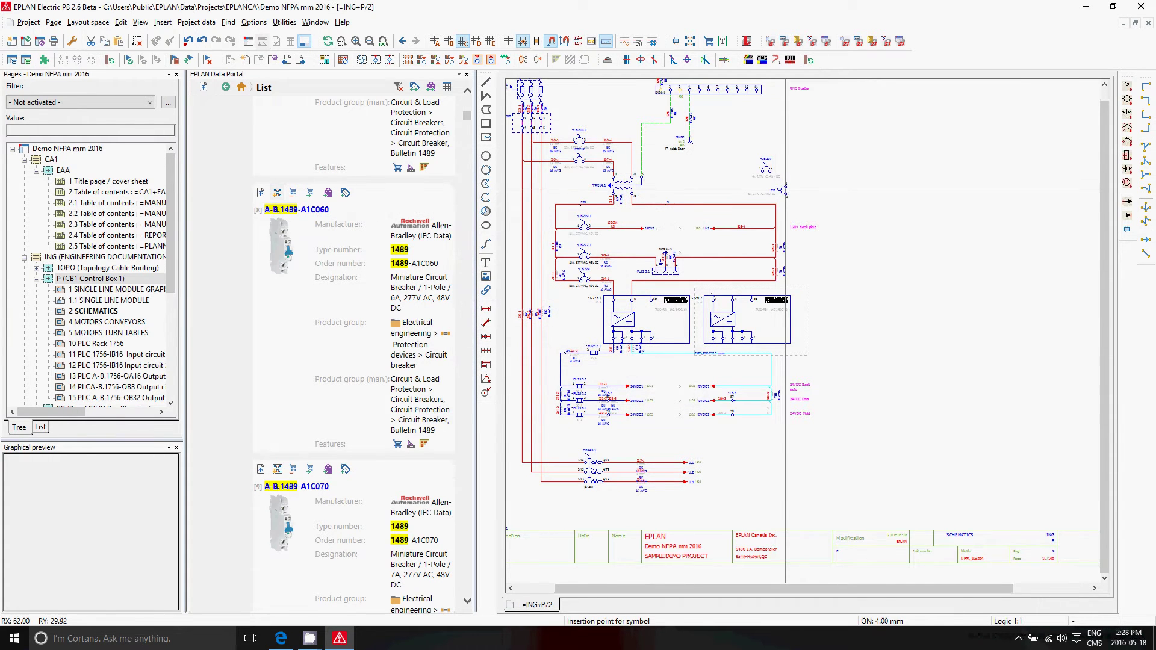
{"action": "scroll", "coordinate": [784, 191], "scroll_direction": "up", "scroll_amount": 3}
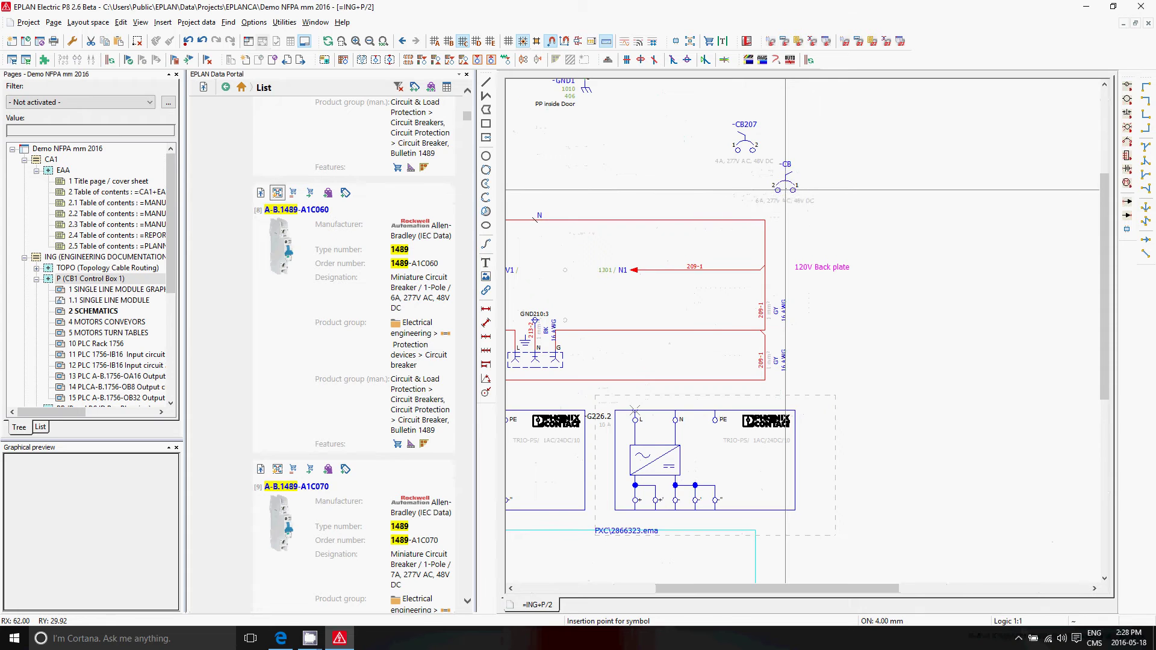
{"action": "key", "text": "Tab"}
{"action": "key", "text": "Tab"}
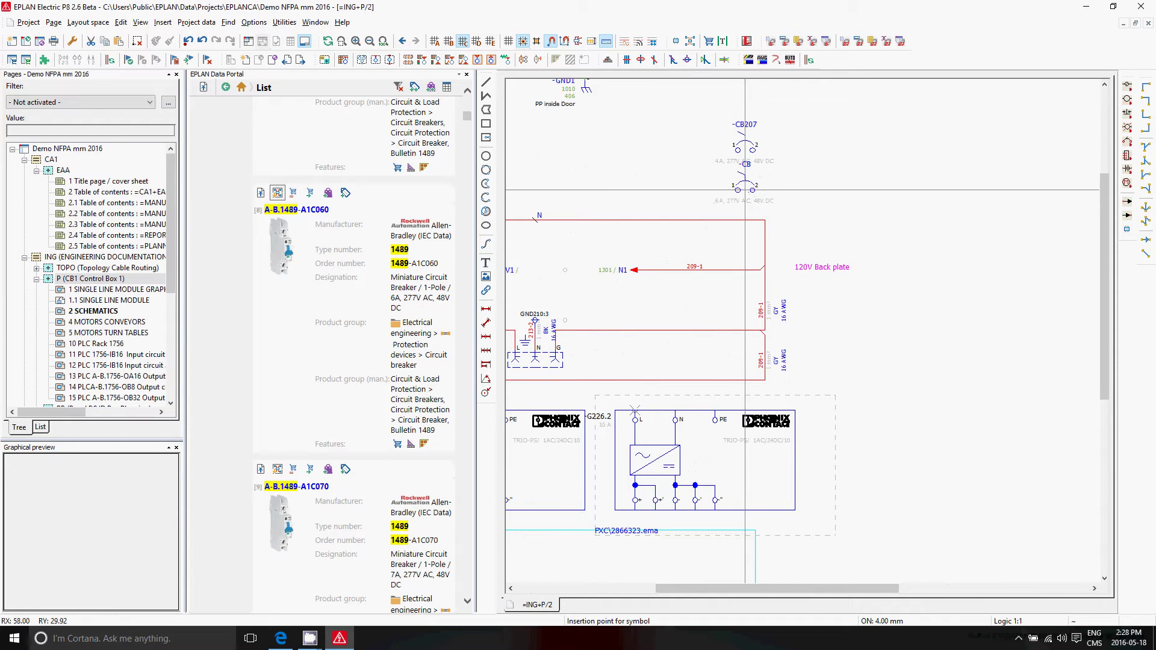
{"action": "left_click", "coordinate": [745, 191]}
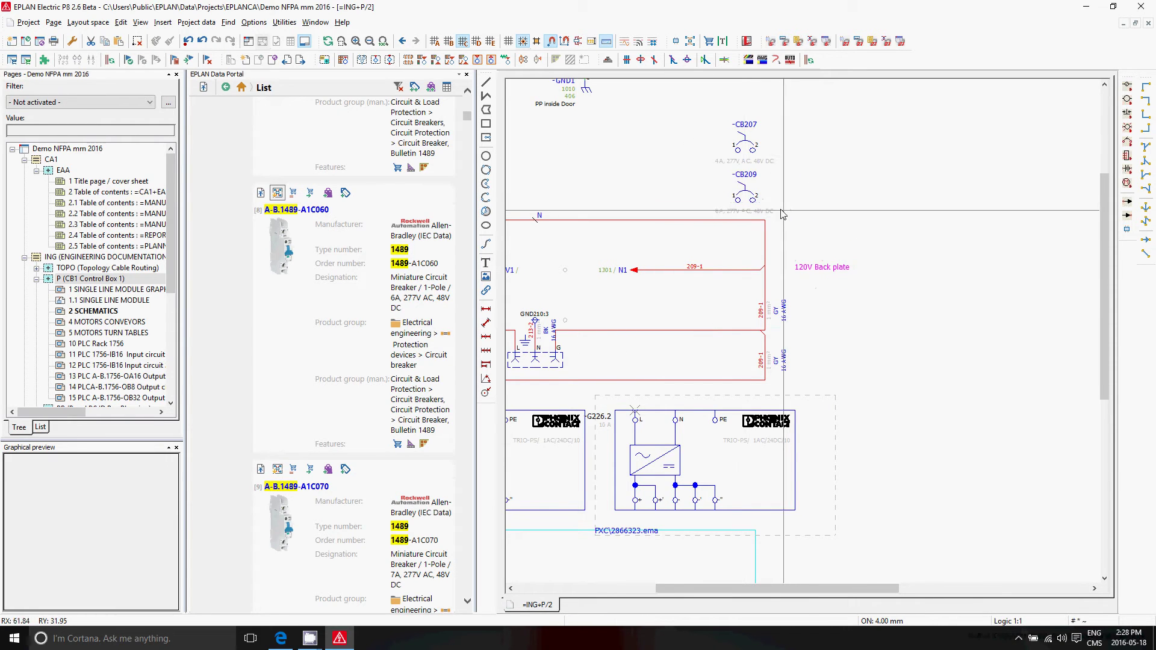
Open -CB209's A-B.1489-A1C060 part record and check its 105.00 mm mounting height.
{"action": "double_click", "coordinate": [747, 194]}
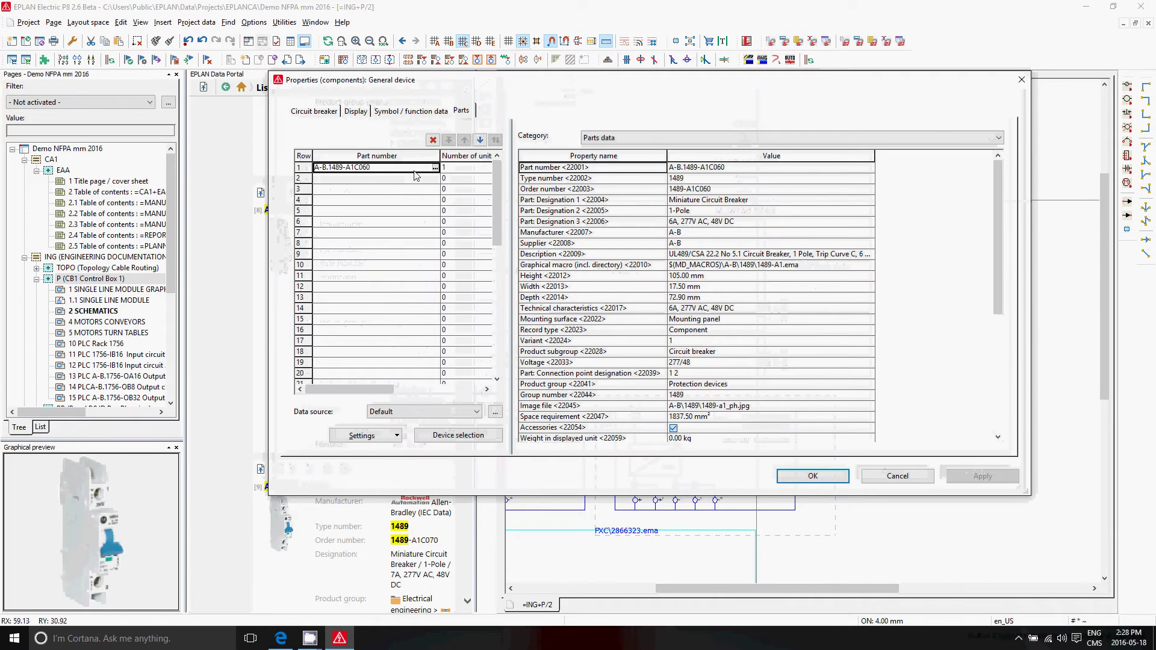
{"action": "left_click_drag", "start_coordinate": [838, 233], "coordinate": [812, 318]}
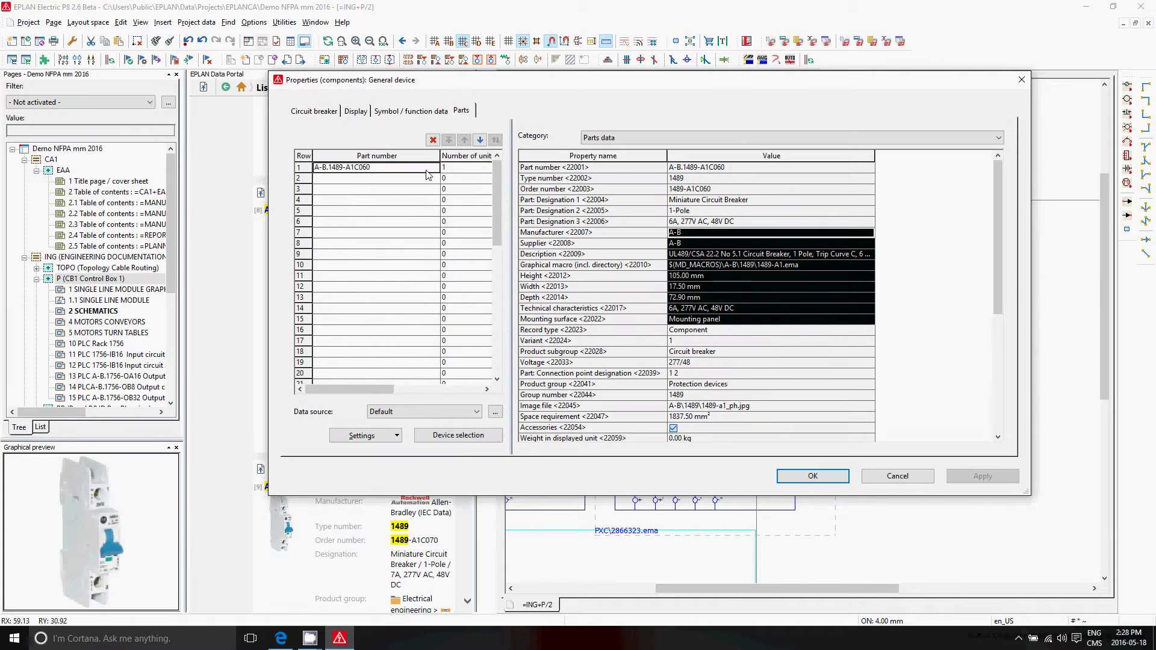
{"action": "left_click", "coordinate": [398, 168]}
{"action": "left_click", "coordinate": [436, 169]}
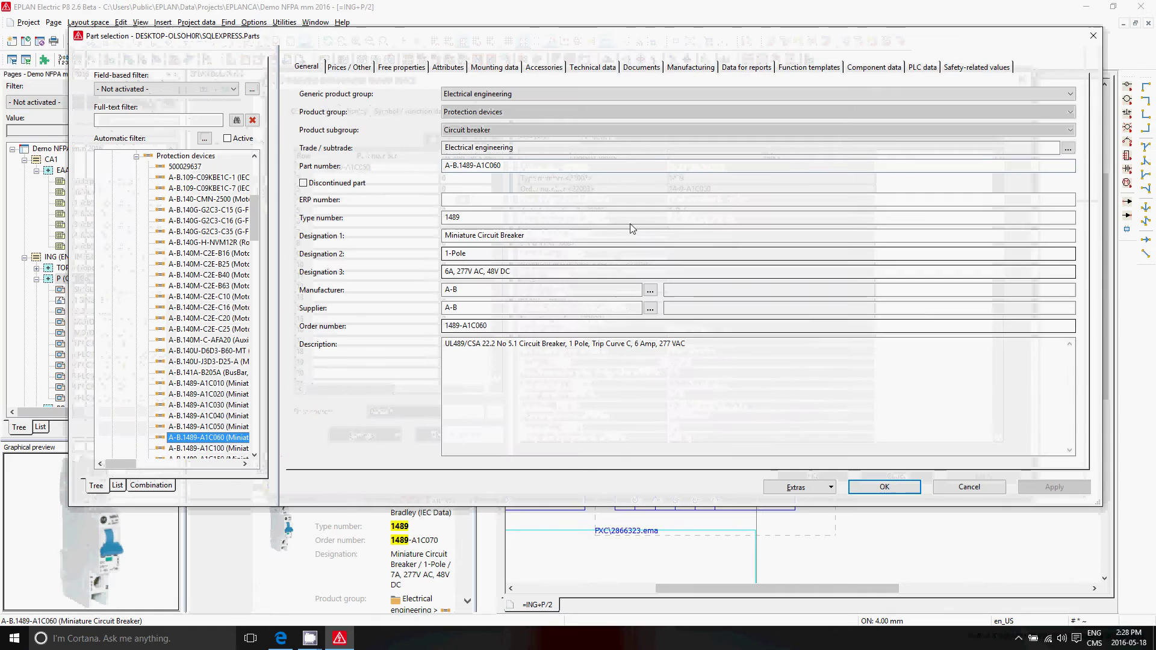
{"action": "left_click", "coordinate": [500, 69]}
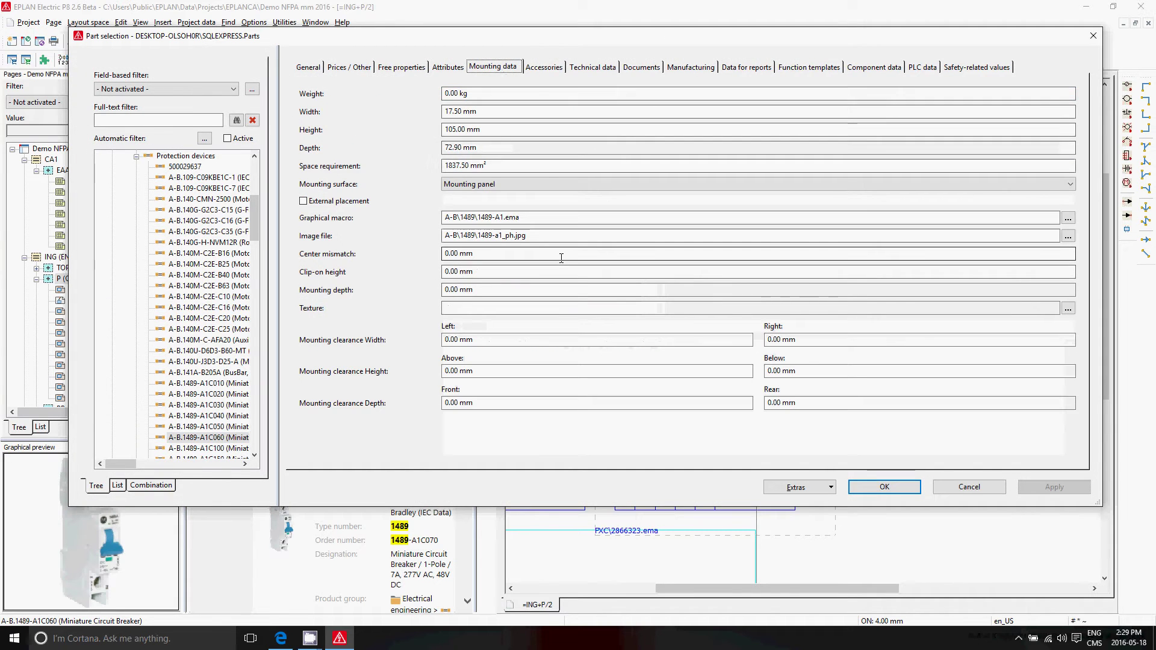
{"action": "left_click", "coordinate": [479, 131]}
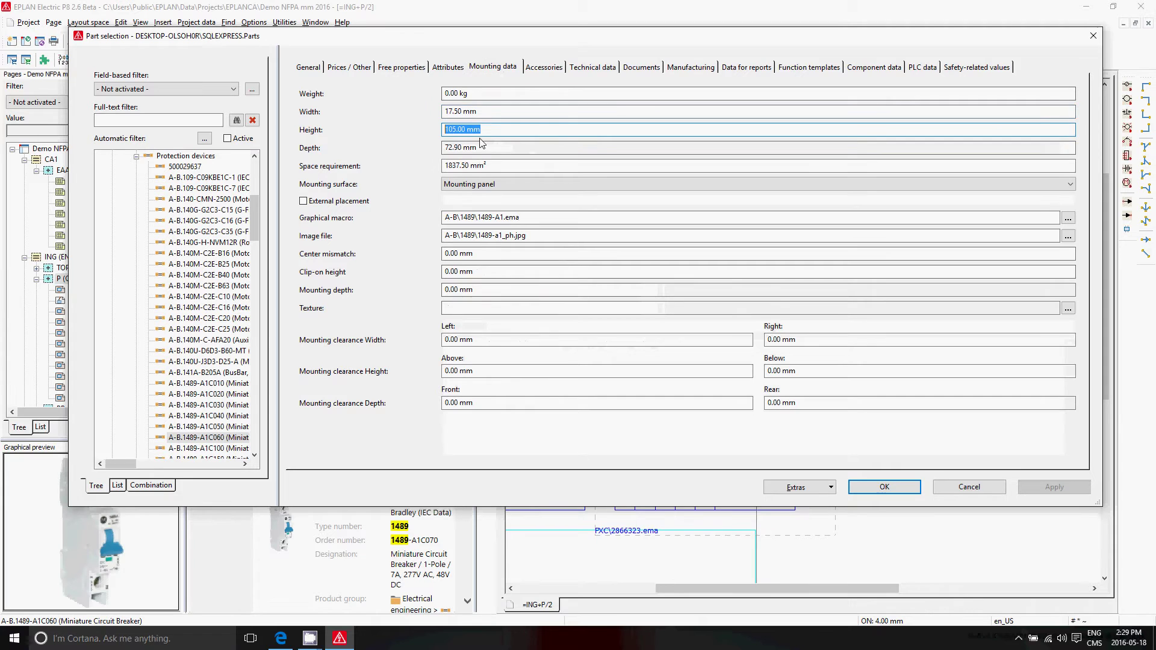
Review the technical data, 1489-A1.ema macro and function templates of the part.
{"action": "left_click", "coordinate": [585, 69]}
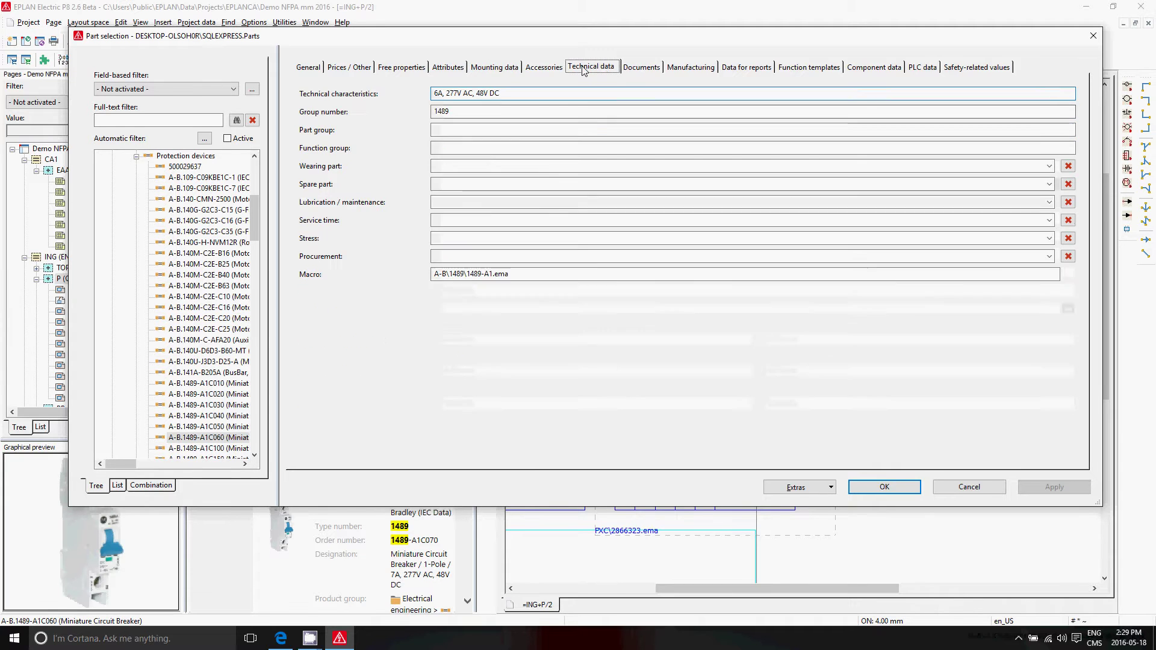
{"action": "left_click", "coordinate": [1067, 274]}
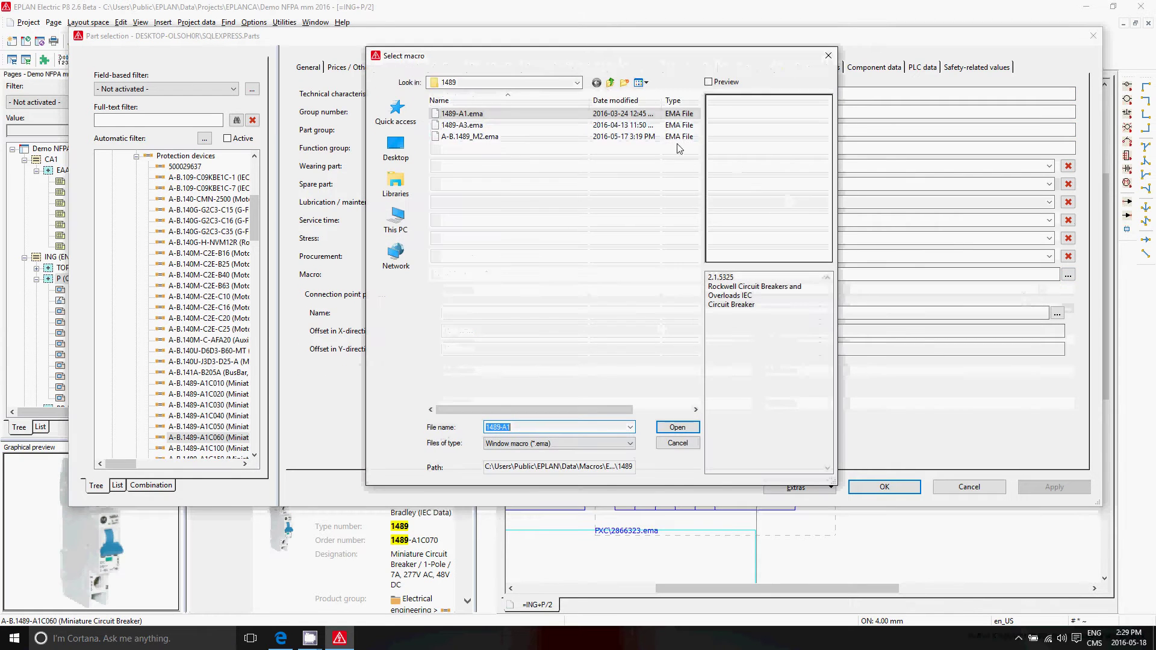
{"action": "left_click", "coordinate": [728, 81]}
{"action": "key", "text": "Return"}
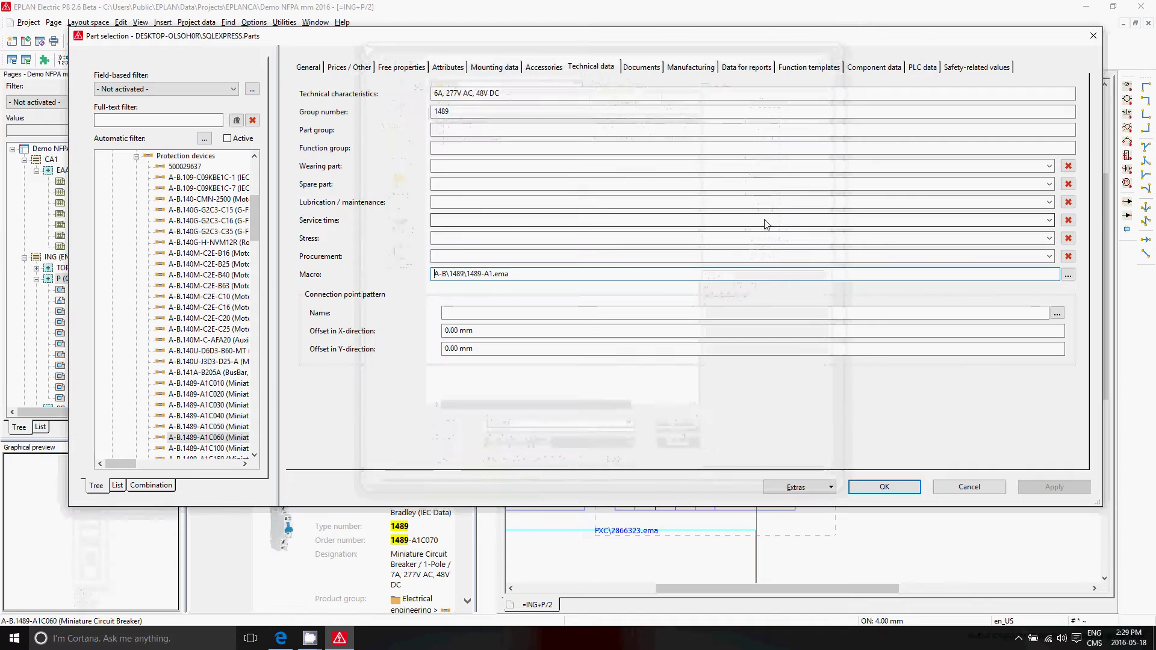
{"action": "left_click", "coordinate": [809, 67]}
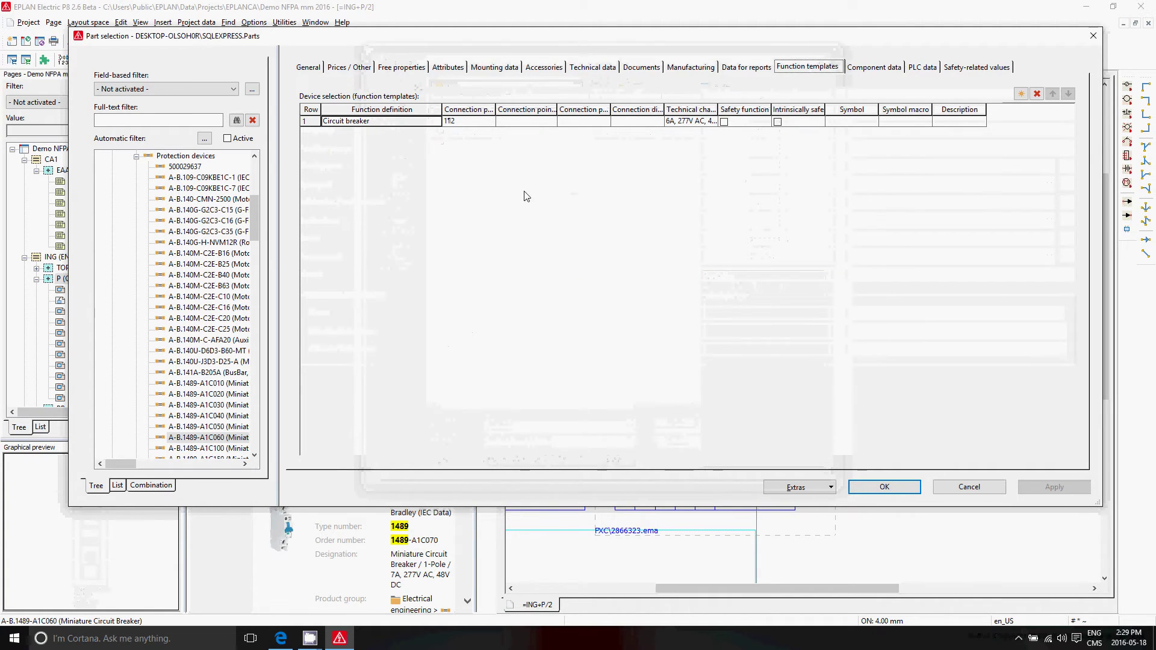
Close the part record and device properties with OK, then close the Data Portal panel.
{"action": "left_click", "coordinate": [881, 488]}
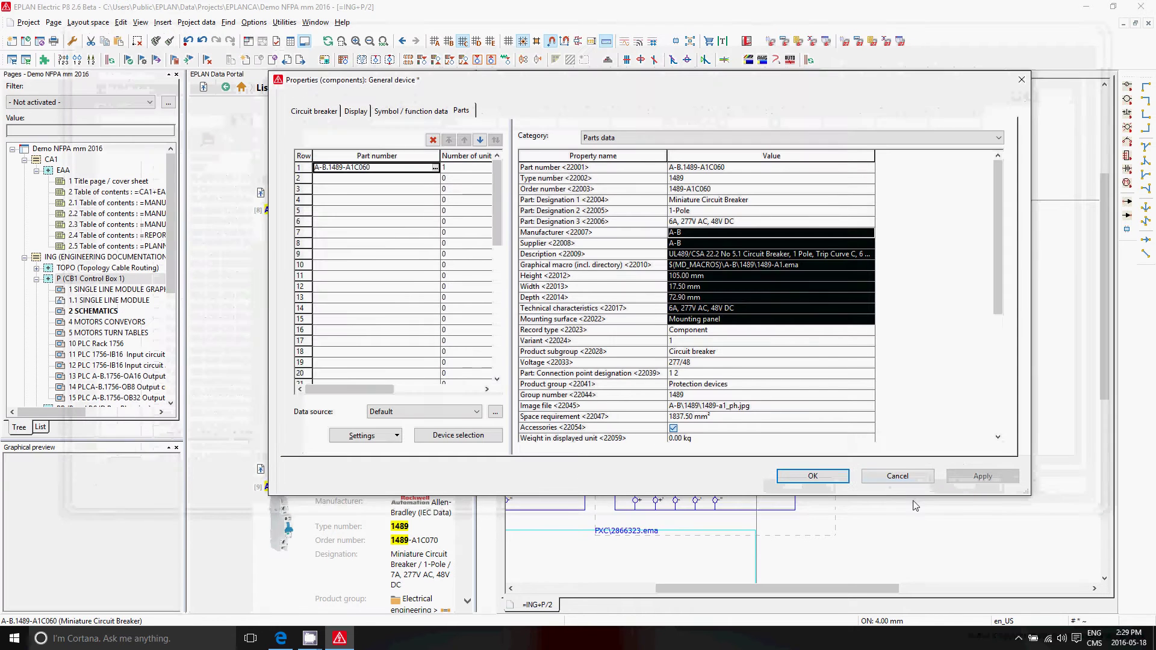
{"action": "left_click", "coordinate": [813, 476]}
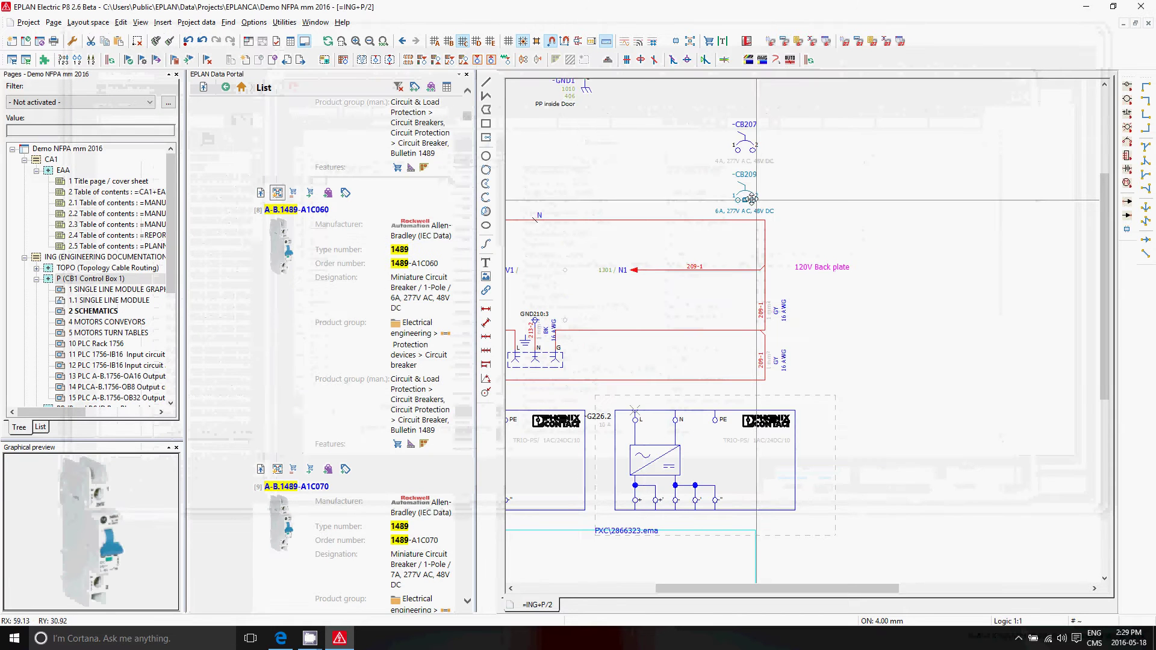
{"action": "left_click", "coordinate": [468, 75]}
{"action": "scroll", "coordinate": [157, 271], "scroll_direction": "down", "scroll_amount": 3}
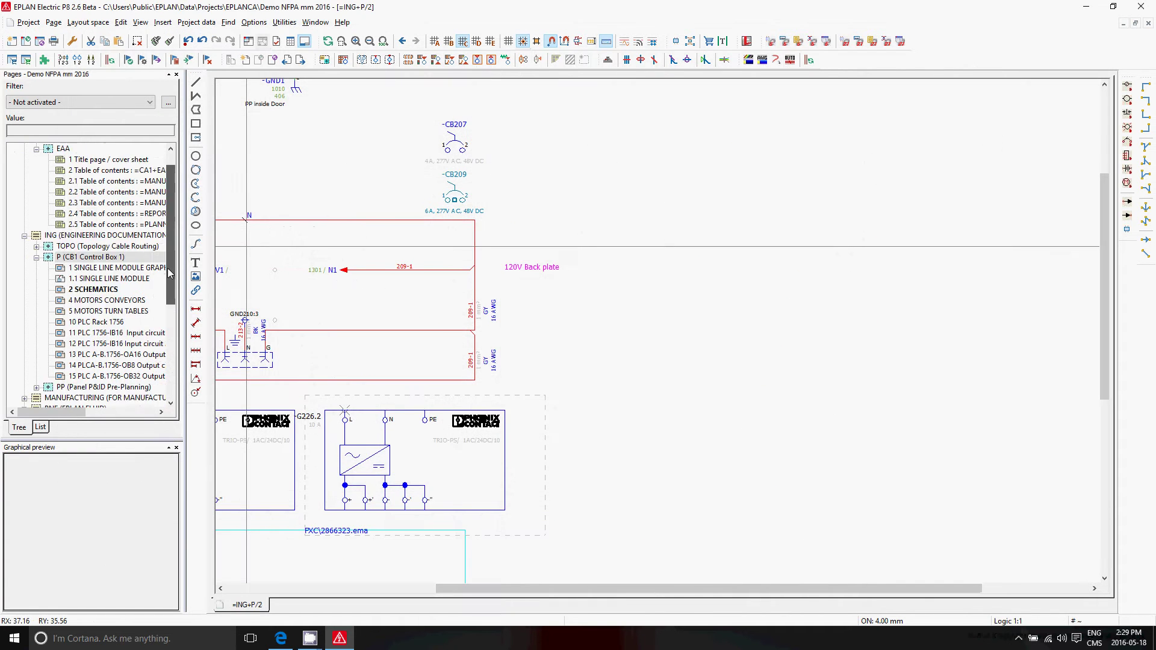
{"action": "scroll", "coordinate": [158, 344], "scroll_direction": "down", "scroll_amount": 3}
Open 1 Summarized parts list under REPORT > BOM, fitted to the window.
{"action": "double_click", "coordinate": [64, 268]}
{"action": "left_click", "coordinate": [99, 279]}
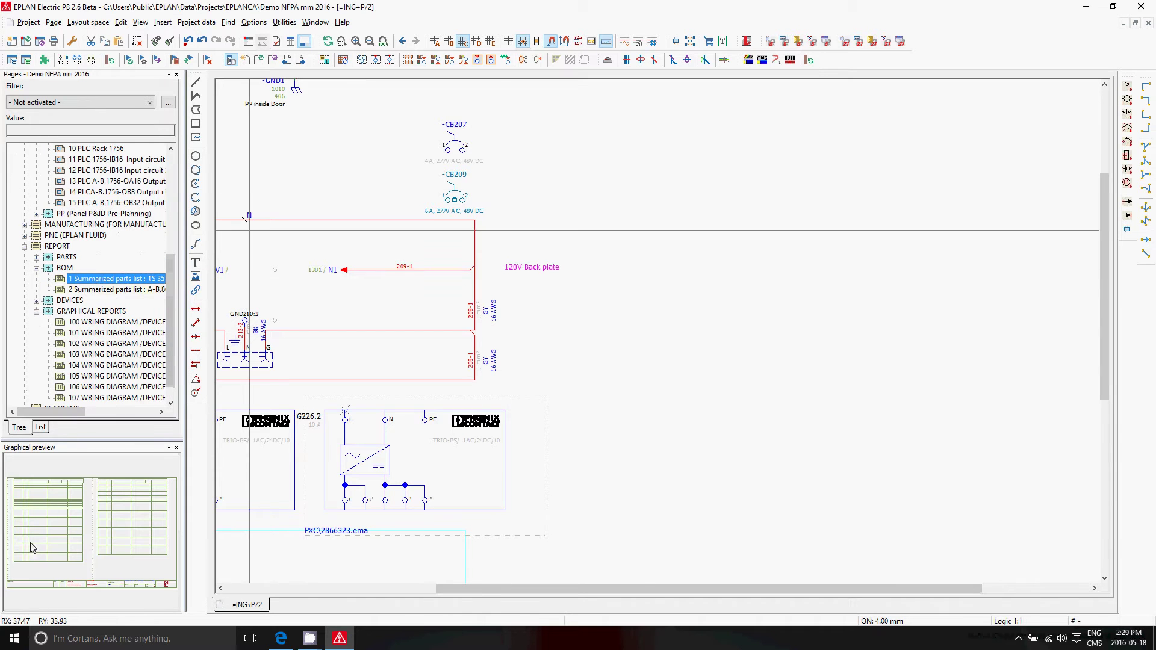
{"action": "double_click", "coordinate": [32, 548]}
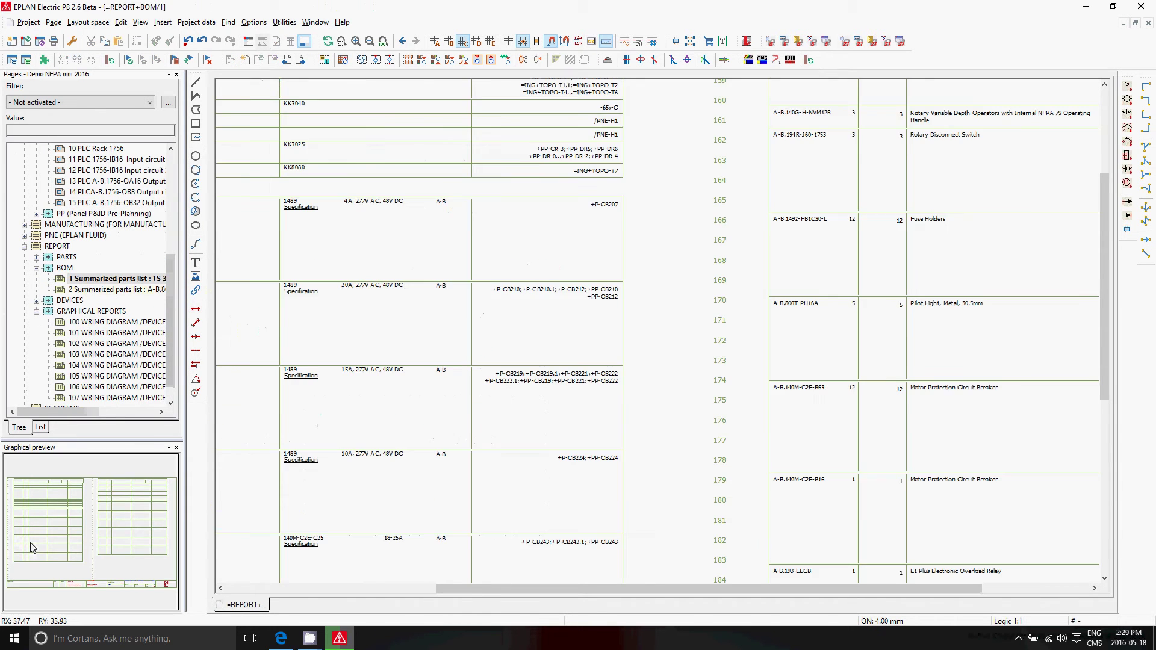
{"action": "left_click", "coordinate": [384, 42]}
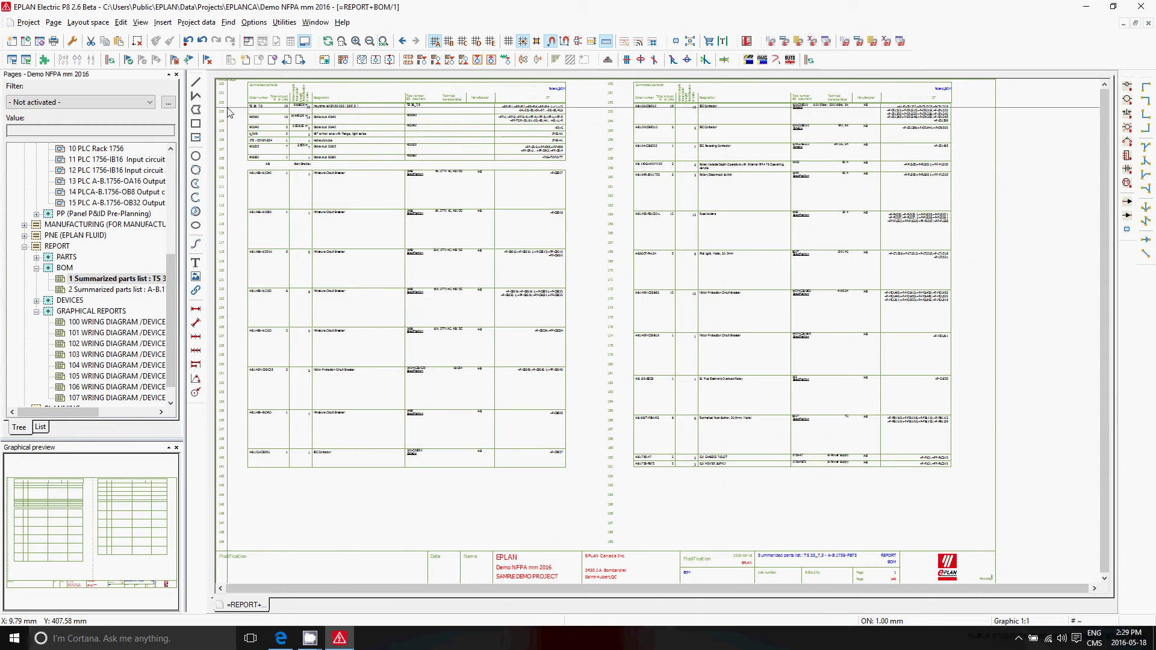
{"action": "scroll", "coordinate": [241, 100], "scroll_direction": "up", "scroll_amount": 2}
{"action": "scroll", "coordinate": [241, 100], "scroll_direction": "up", "scroll_amount": 1}
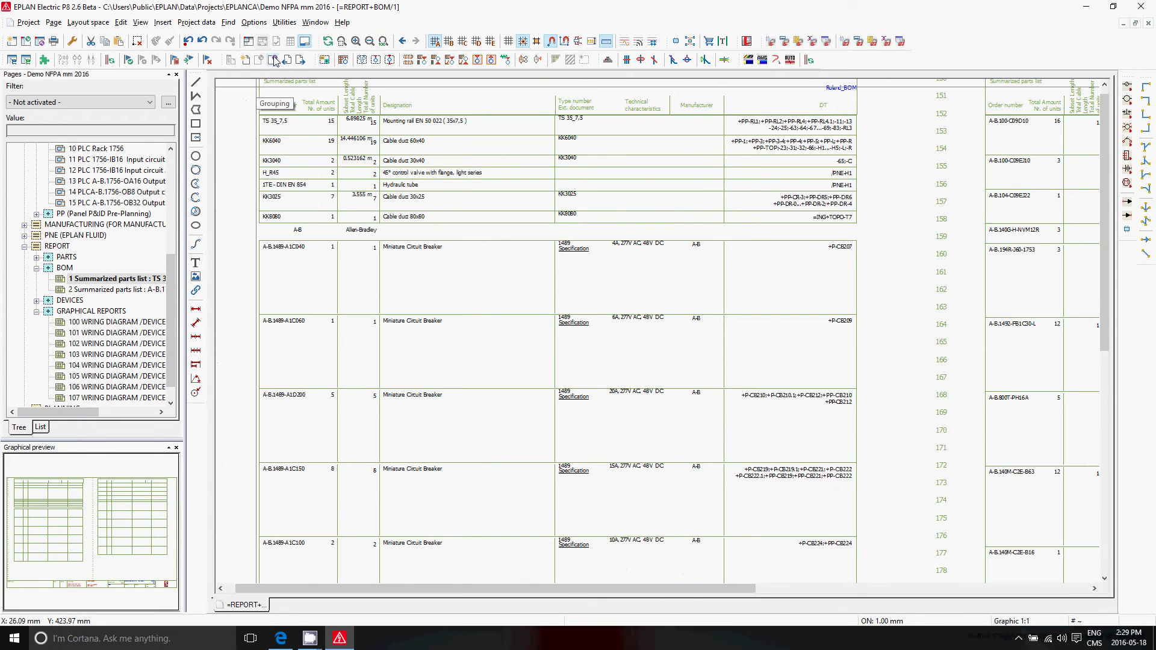
Bring up the Manufacturing data Export / Labeling settings.
{"action": "left_click", "coordinate": [285, 22]}
{"action": "mouse_move", "coordinate": [316, 49]}
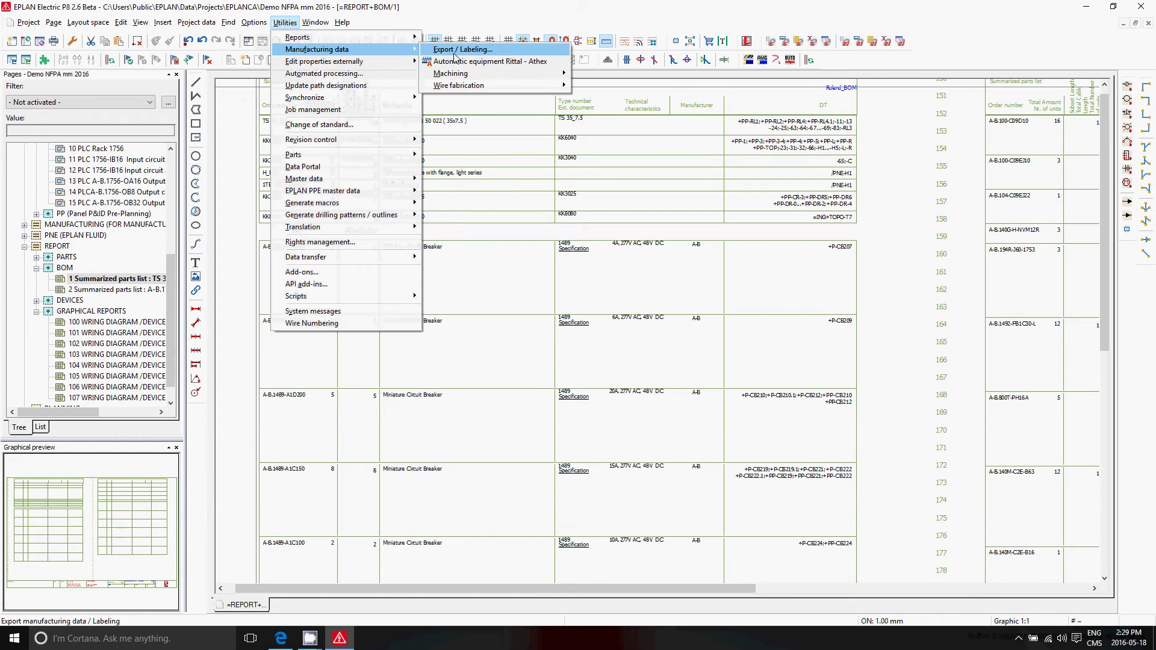
{"action": "left_click", "coordinate": [465, 49]}
{"action": "left_click", "coordinate": [437, 182]}
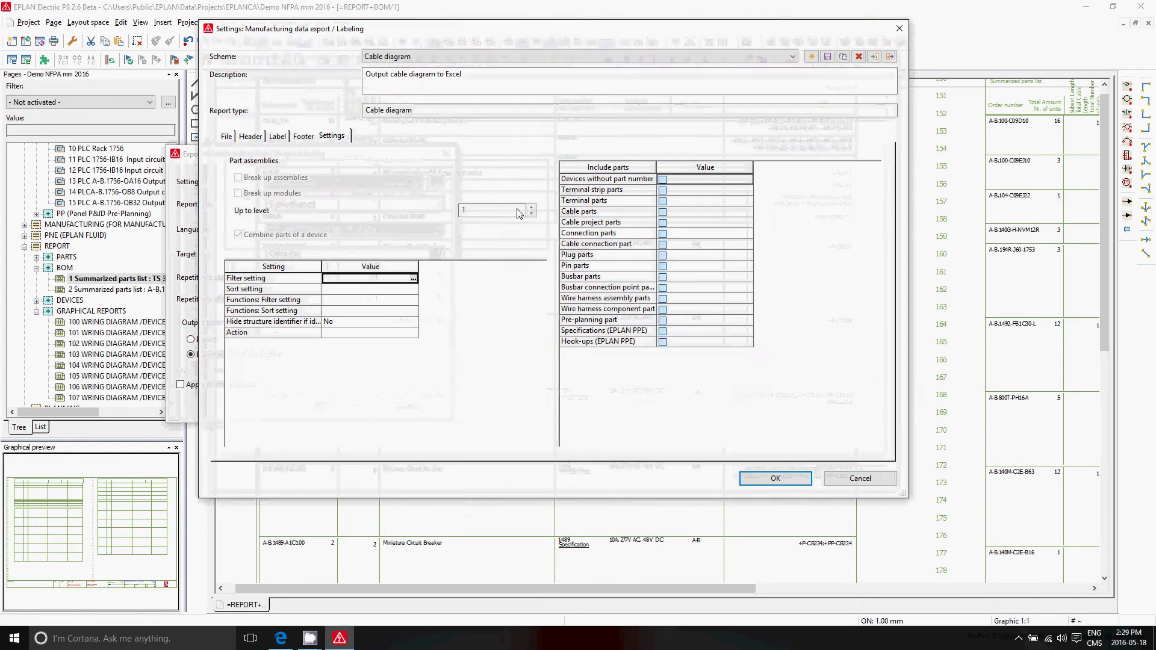
{"action": "key", "text": "alt+Tab"}
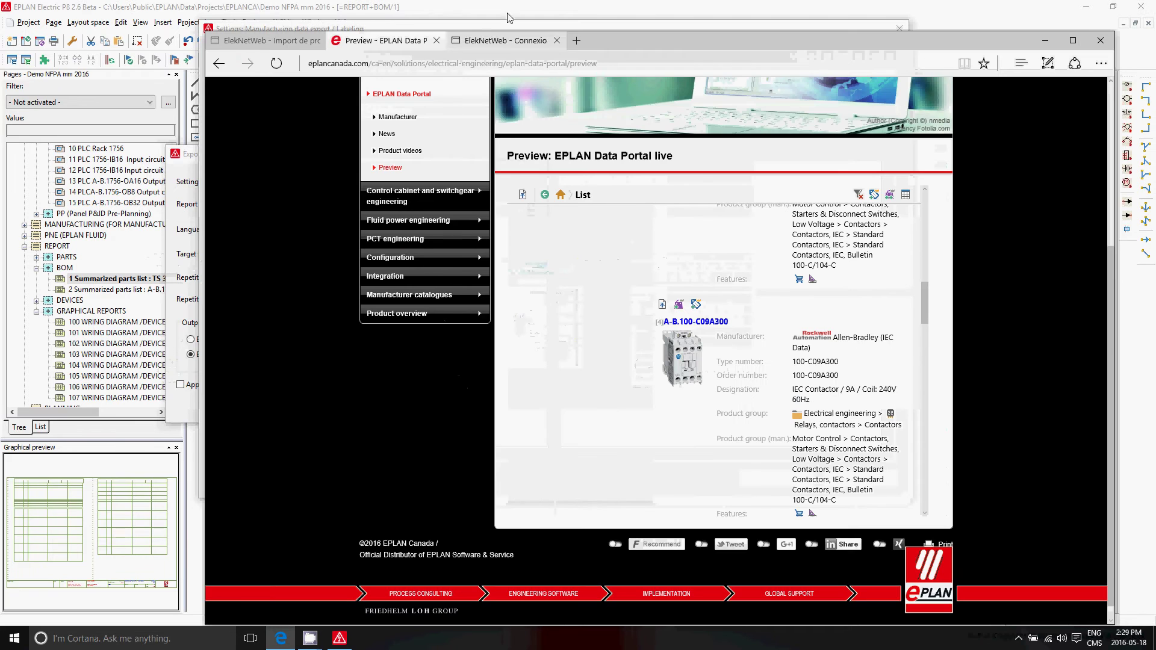
Review the ElekNet login and Import de produit pages, then return to EPLAN's labeling settings.
{"action": "left_click", "coordinate": [506, 41]}
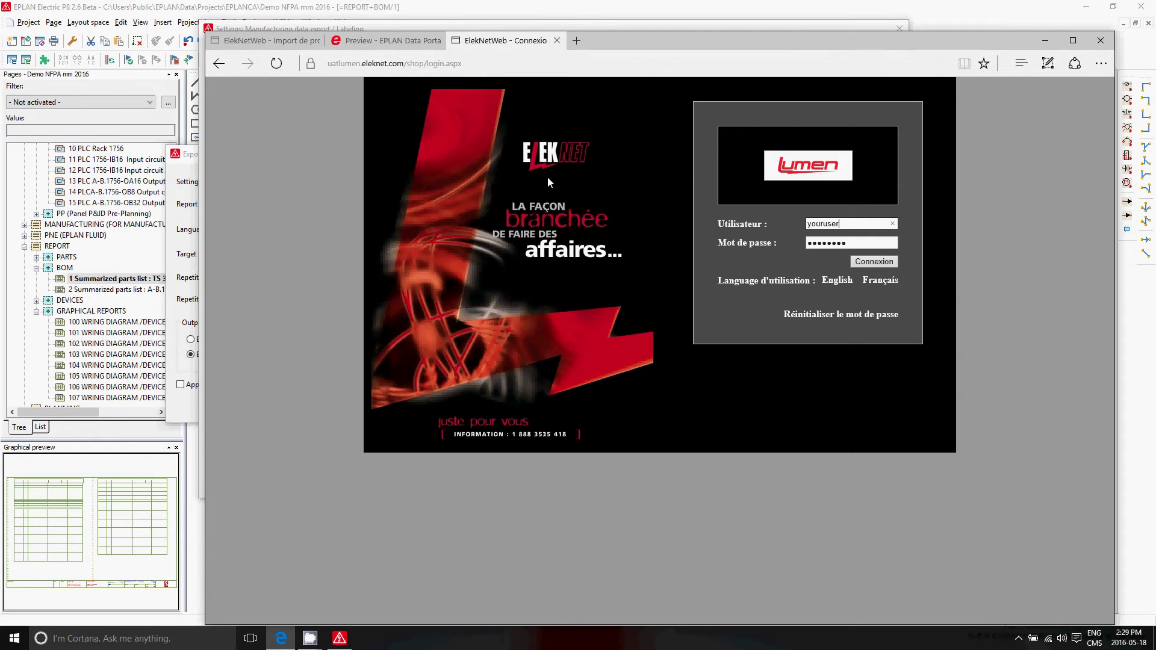
{"action": "left_click", "coordinate": [287, 42]}
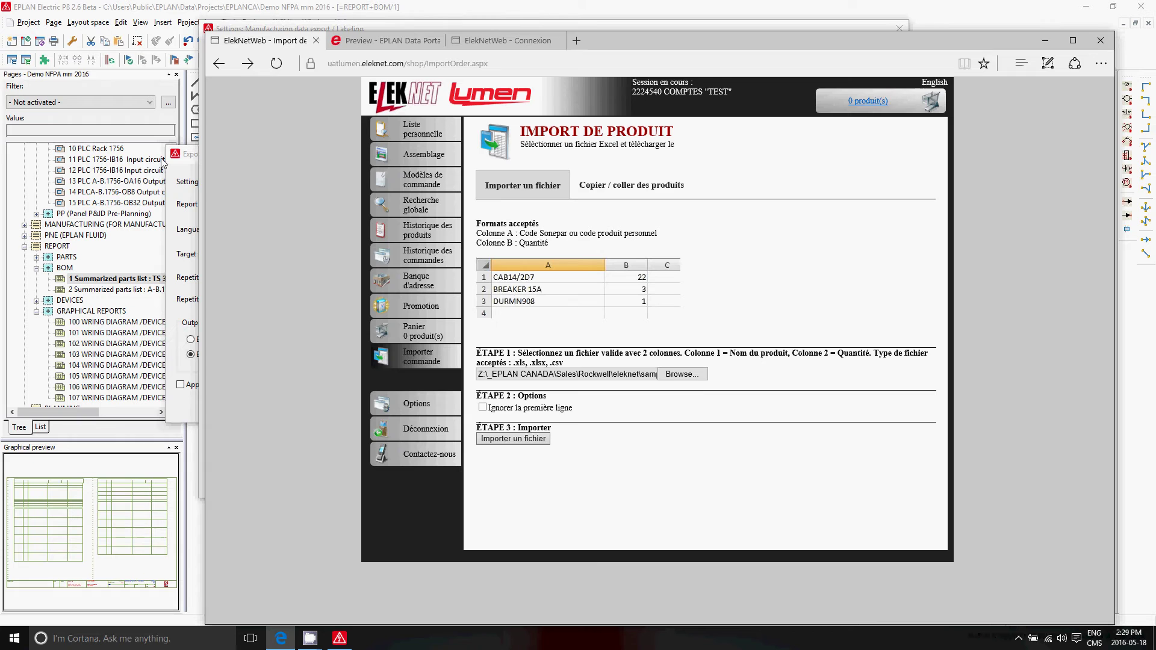
{"action": "left_click", "coordinate": [191, 163]}
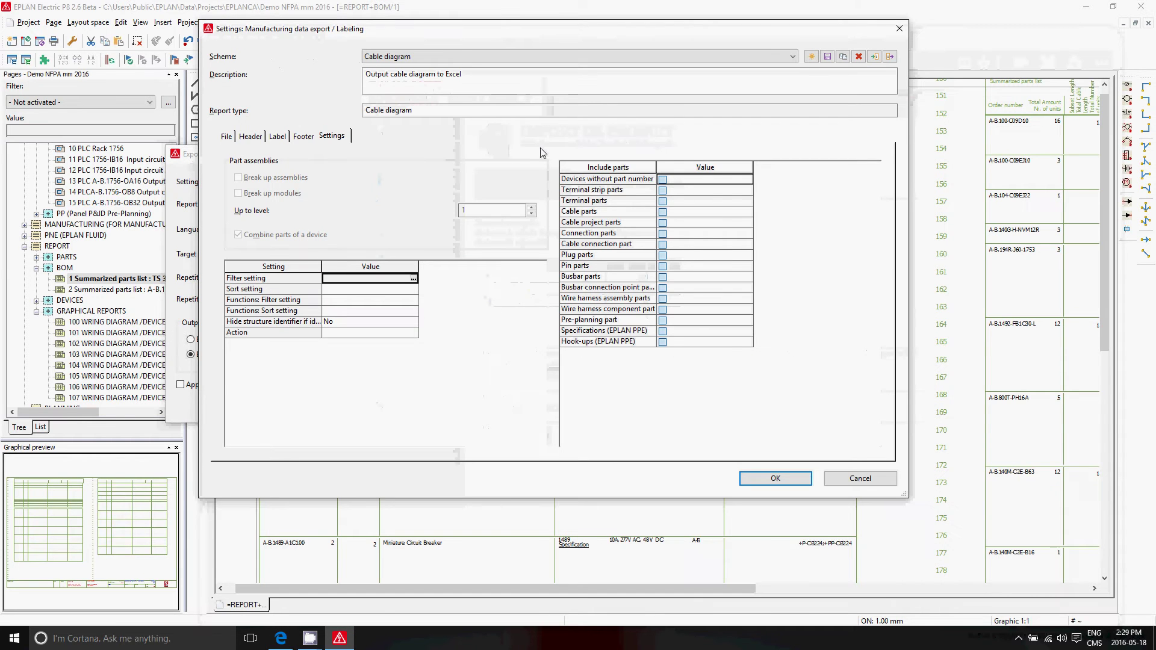
Load the Eleknet labeling scheme and check its File tab output settings.
{"action": "left_click", "coordinate": [874, 57]}
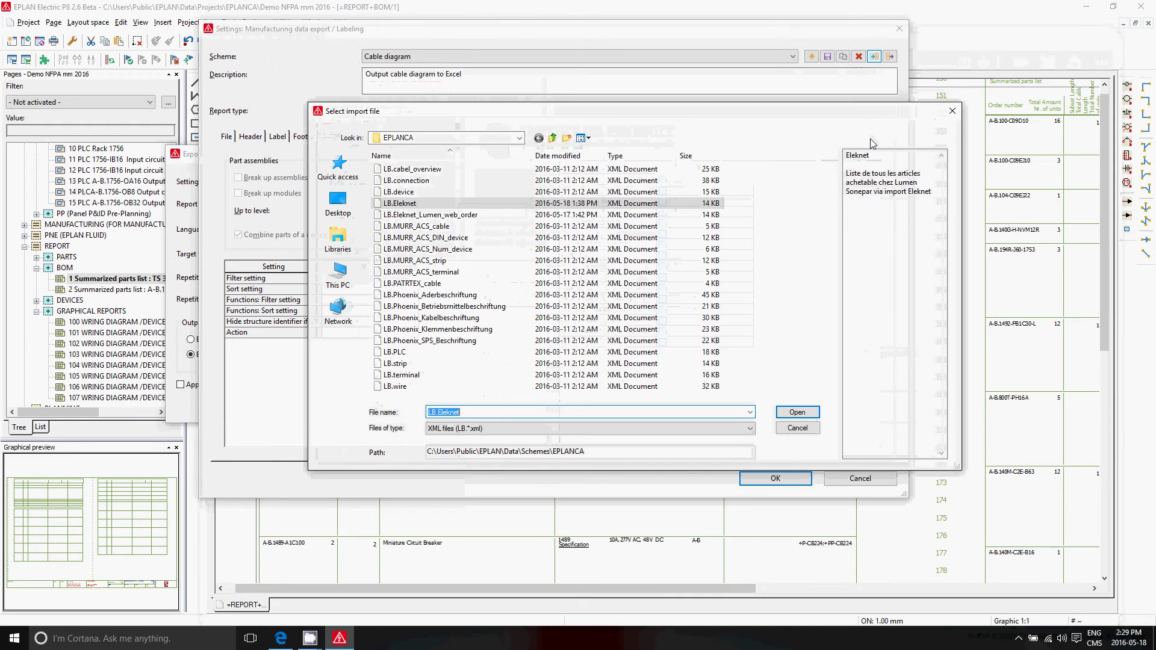
{"action": "left_click", "coordinate": [808, 413]}
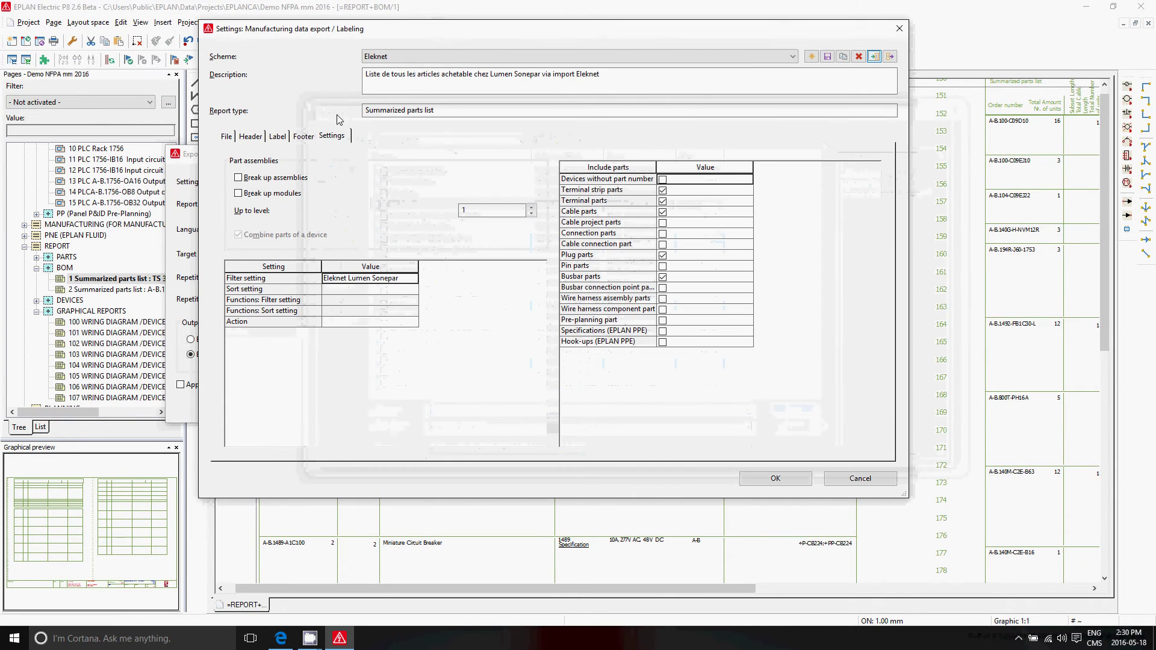
{"action": "left_click", "coordinate": [225, 137]}
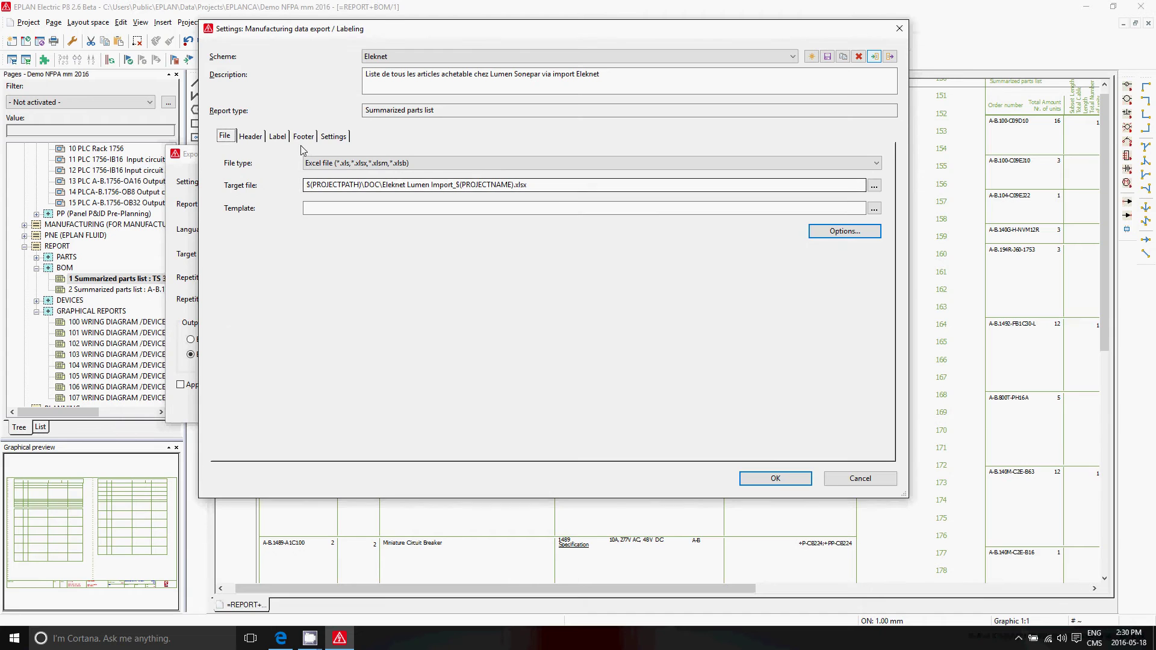
Check the Label and Settings tabs and the Lumen Sonepar manufacturer filter, then accept.
{"action": "left_click", "coordinate": [276, 137]}
{"action": "left_click", "coordinate": [523, 195]}
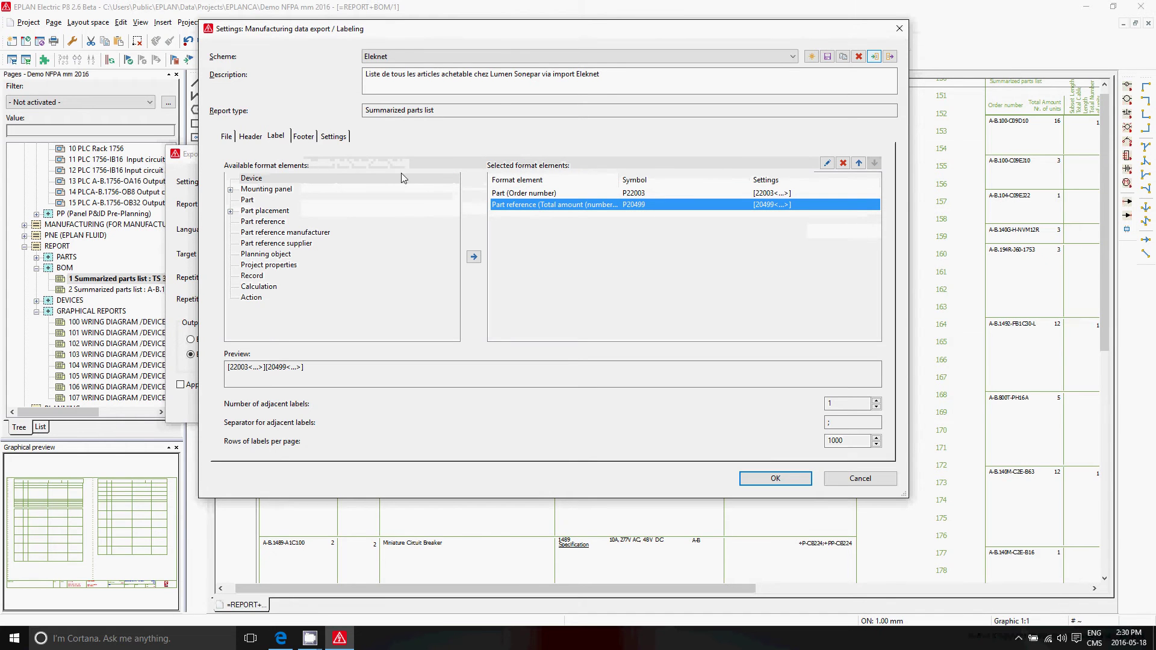
{"action": "left_click", "coordinate": [334, 136]}
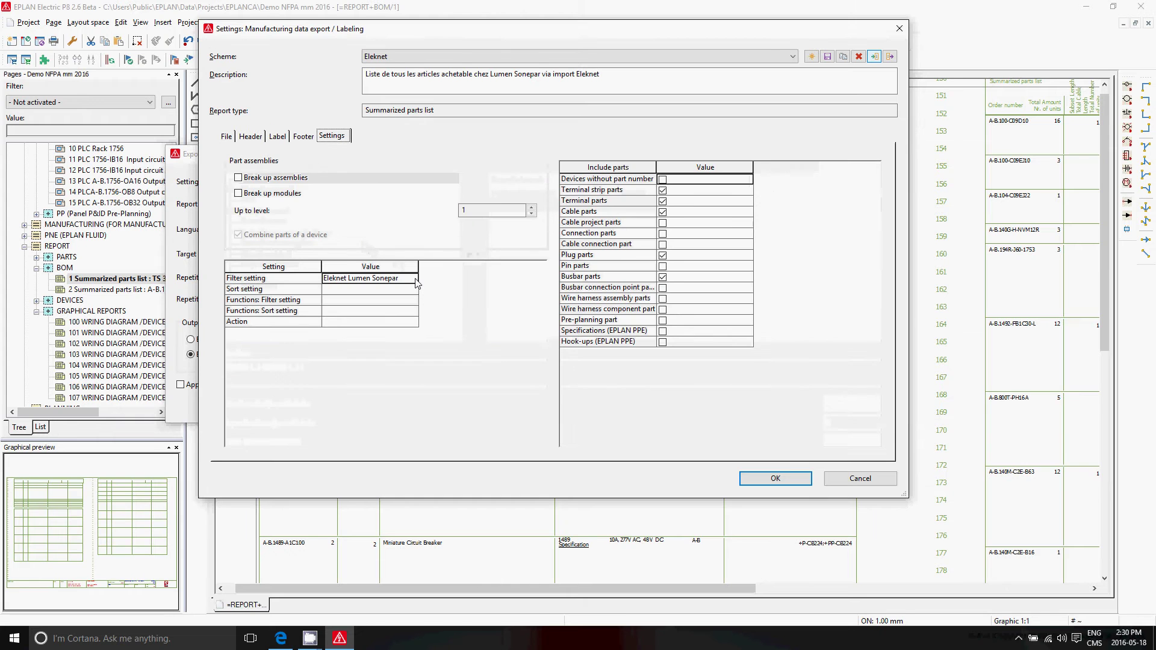
{"action": "left_click", "coordinate": [415, 280]}
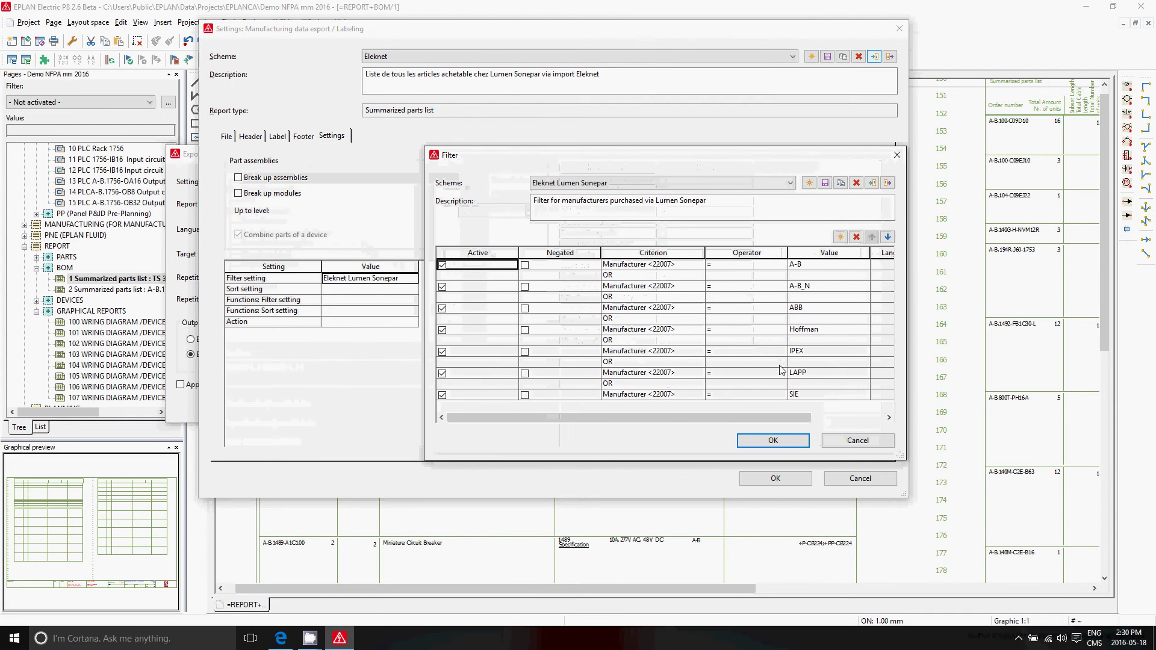
{"action": "left_click", "coordinate": [773, 439]}
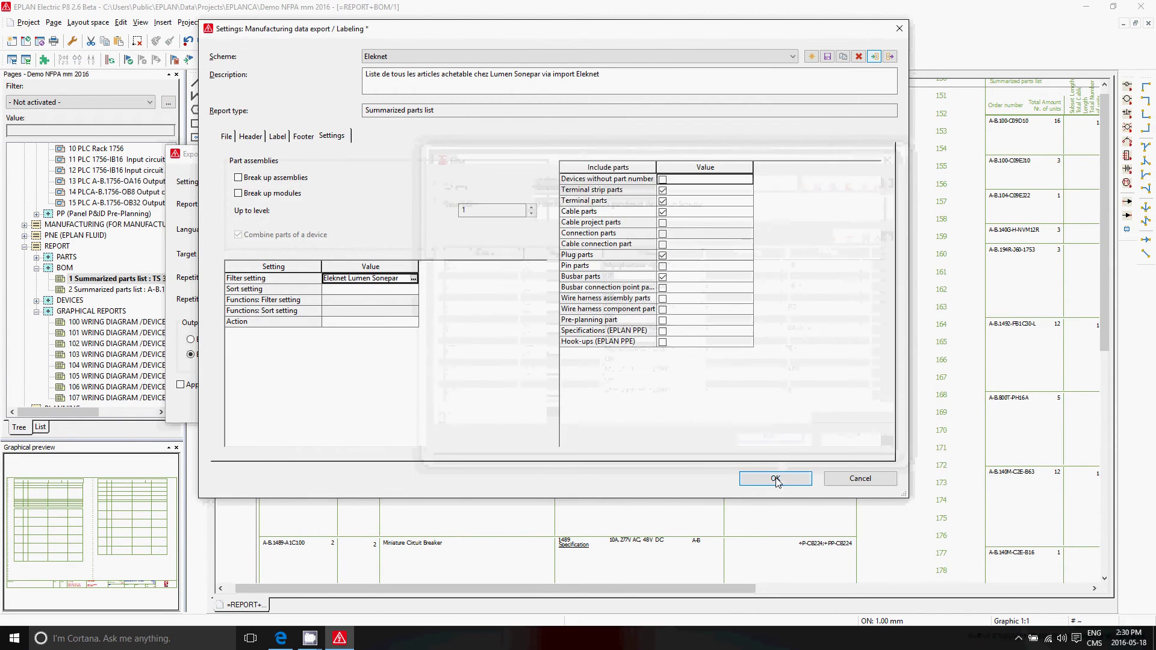
{"action": "left_click", "coordinate": [775, 478]}
Export the entire project to the Eleknet Excel file, overwriting it, then close the workbook.
{"action": "left_click", "coordinate": [249, 386]}
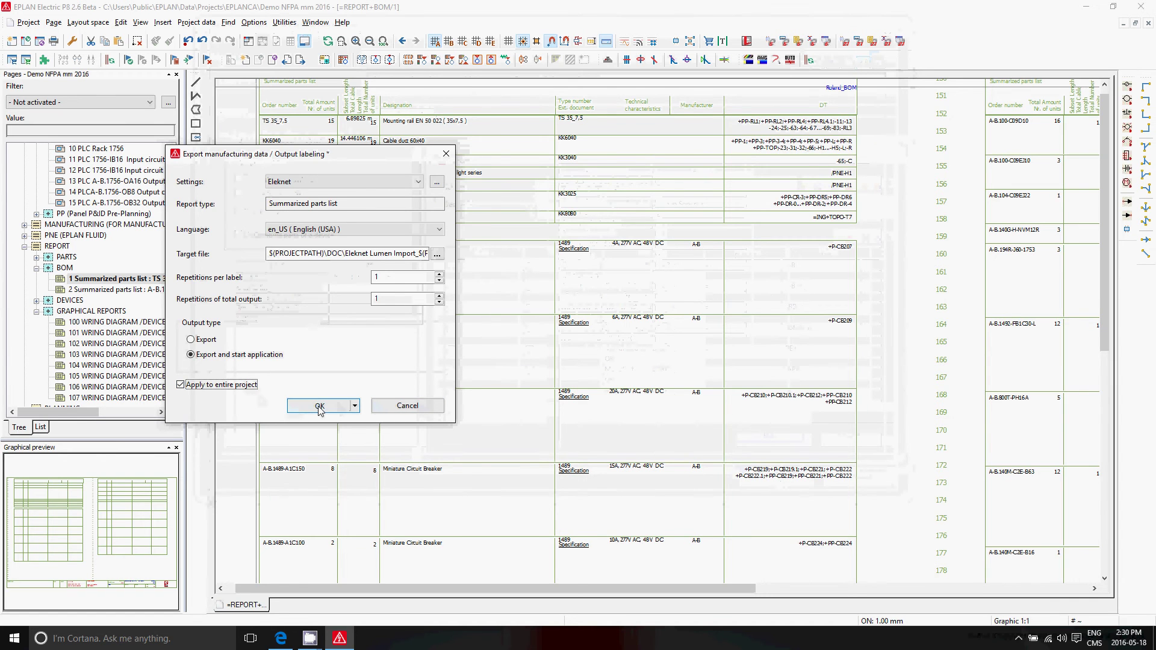
{"action": "left_click", "coordinate": [320, 408]}
{"action": "left_click", "coordinate": [364, 297]}
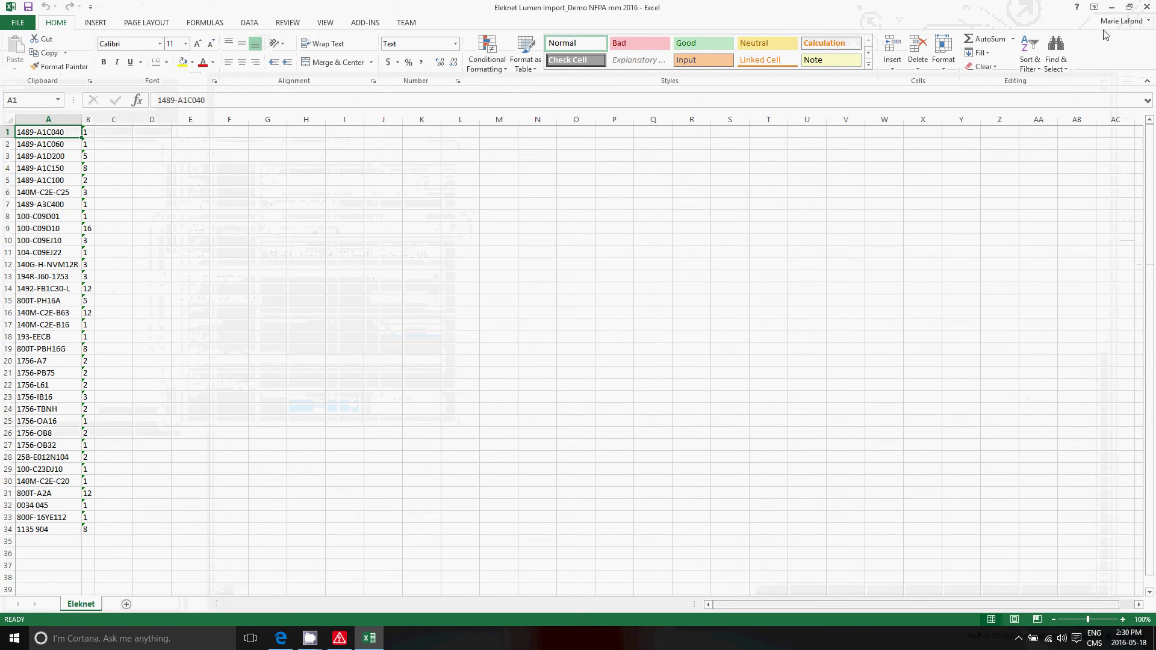
{"action": "left_click", "coordinate": [1148, 8]}
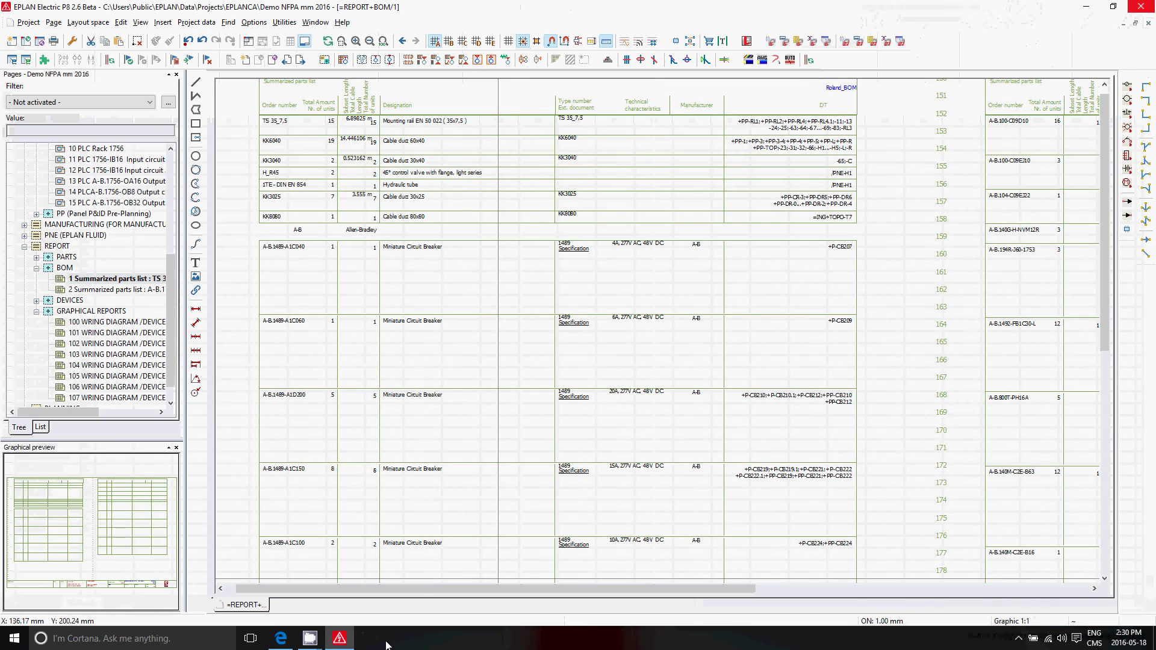
Select the Eleknet Lumen Import workbook under ETAPE 1 on ElekNetWeb's import page.
{"action": "left_click", "coordinate": [287, 640]}
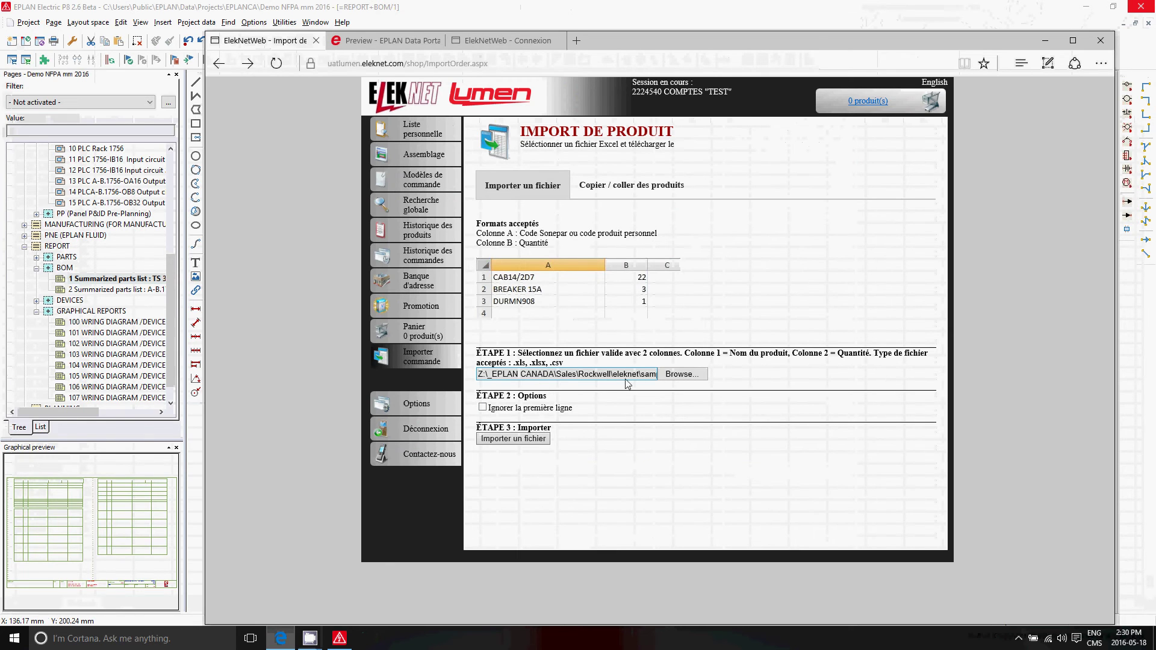
{"action": "left_click", "coordinate": [678, 378]}
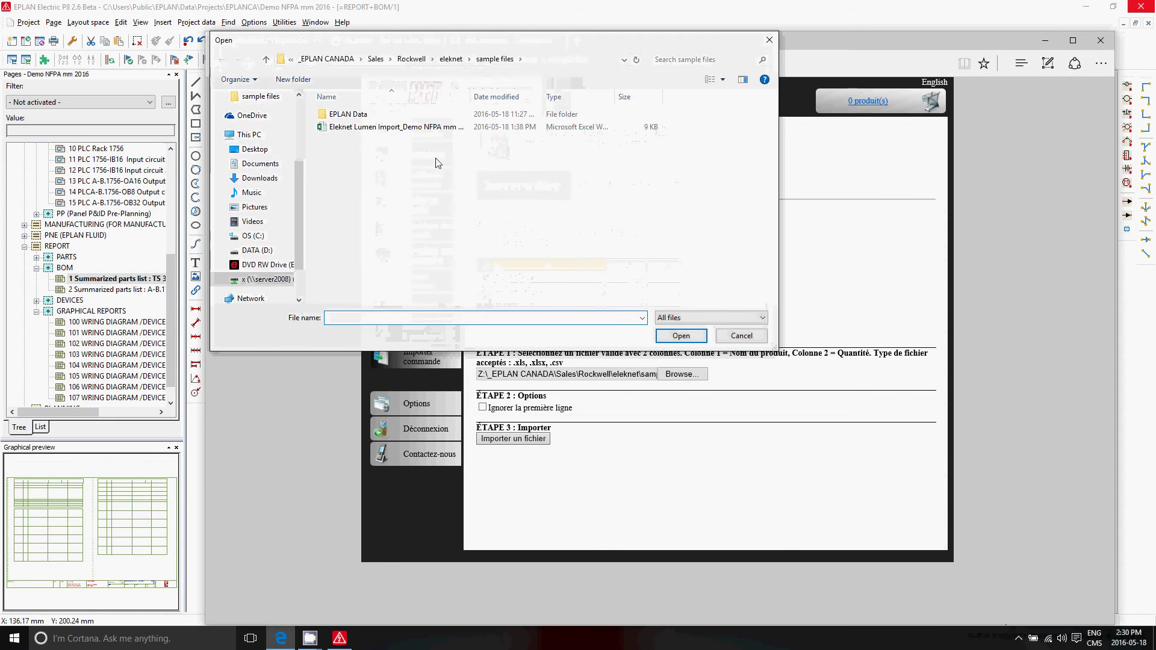
{"action": "double_click", "coordinate": [420, 131]}
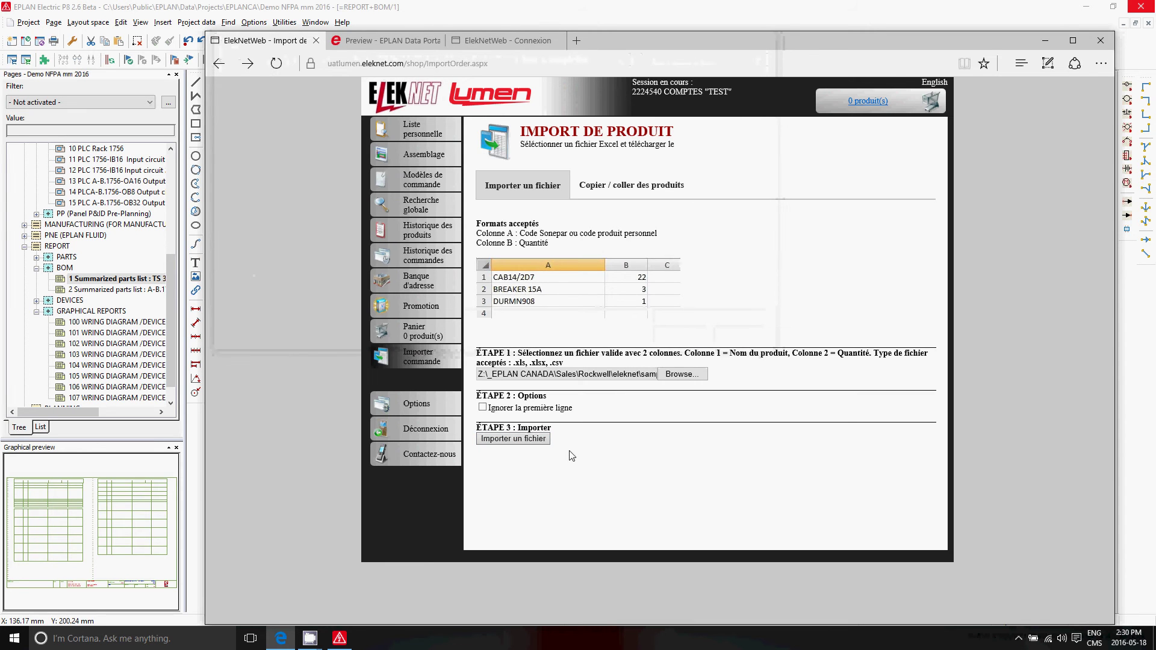
Import the Eleknet parts report template into the report generation templates.
{"action": "left_click", "coordinate": [122, 283]}
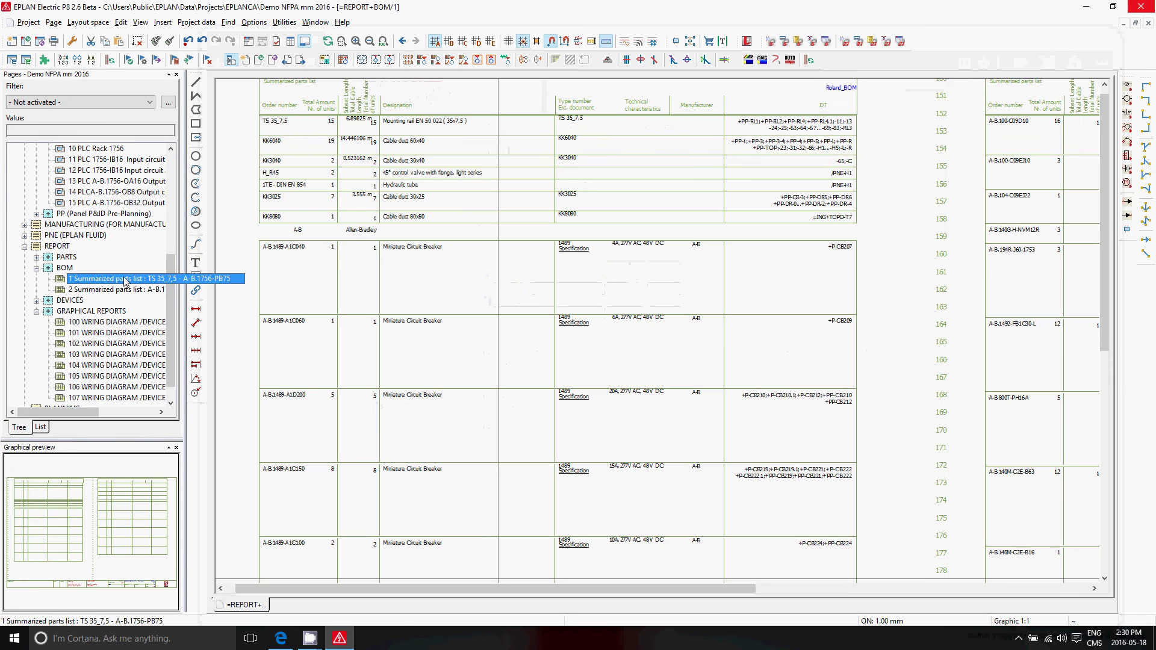
{"action": "left_click", "coordinate": [284, 22]}
{"action": "left_click", "coordinate": [456, 37]}
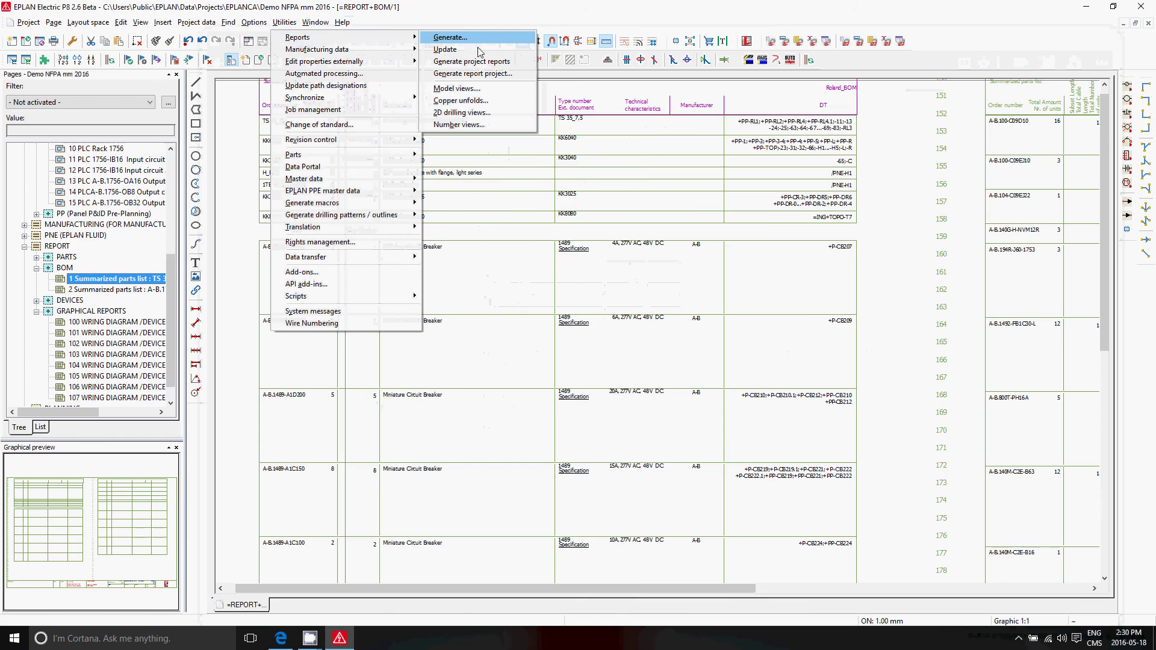
{"action": "left_click", "coordinate": [155, 67]}
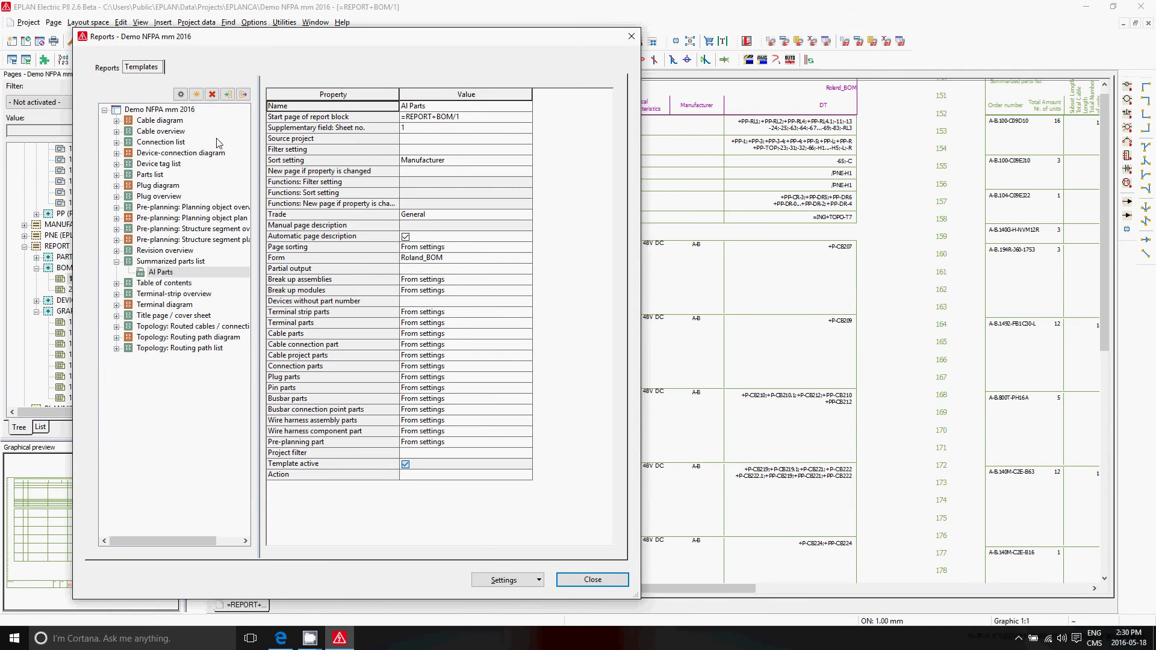
{"action": "left_click", "coordinate": [228, 94]}
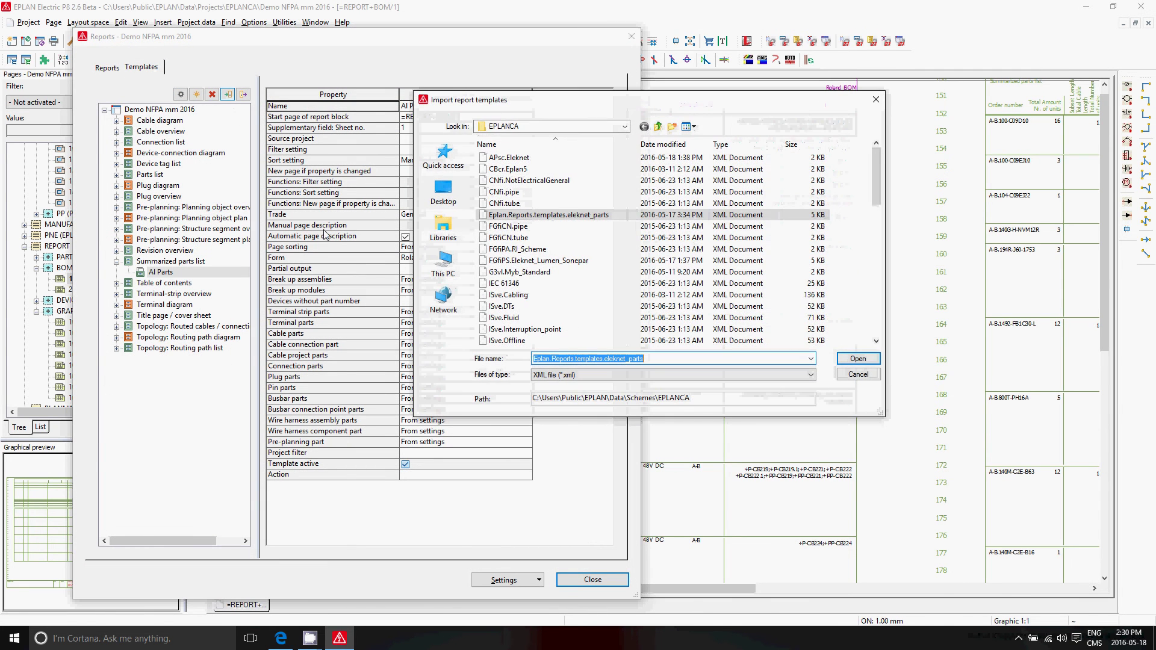
{"action": "left_click", "coordinate": [857, 359]}
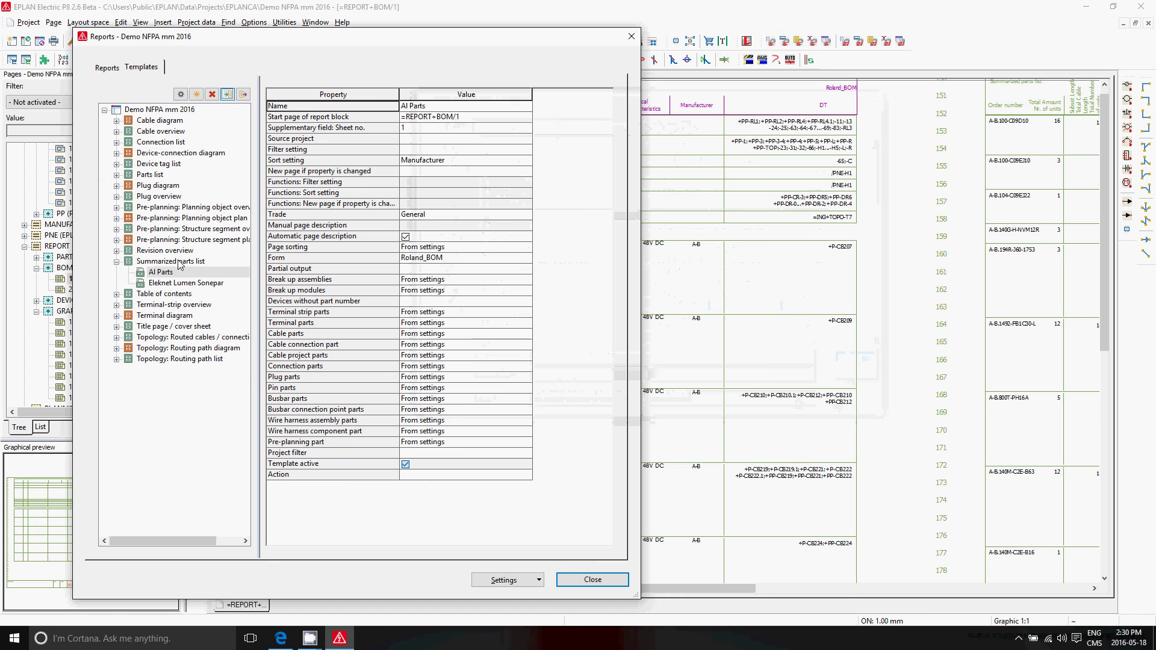
Set the Eleknet Lumen Sonepar template's filter to Lumen Sonepar manufacturers.
{"action": "left_click", "coordinate": [181, 285]}
{"action": "left_click", "coordinate": [462, 149]}
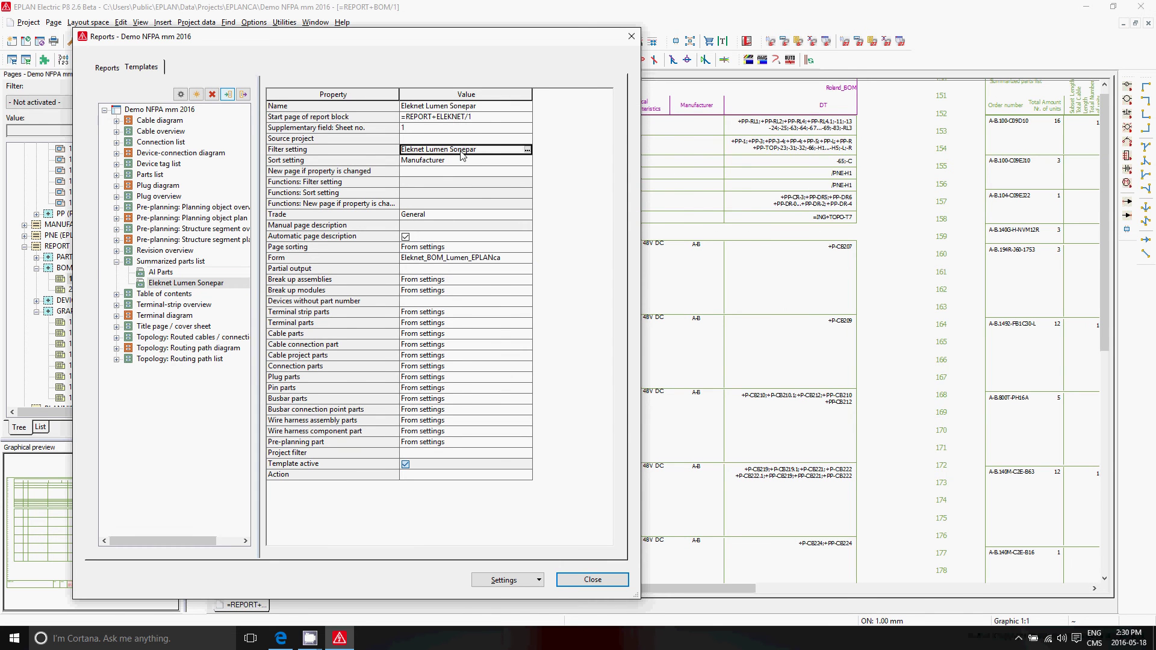
{"action": "left_click", "coordinate": [528, 150]}
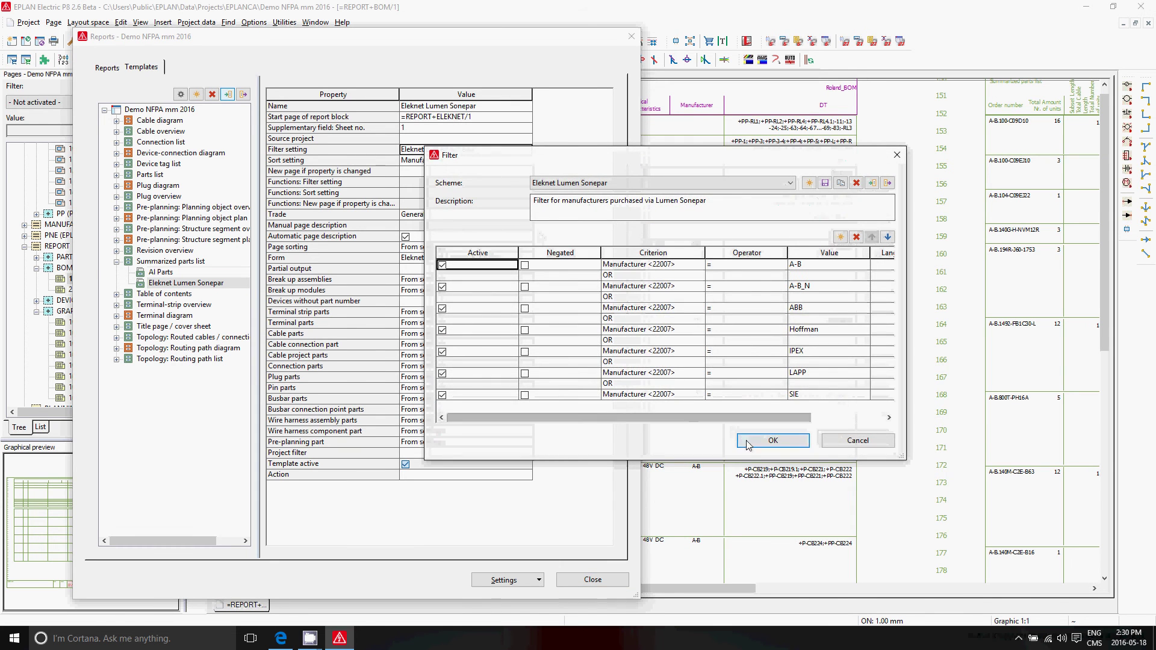
{"action": "left_click", "coordinate": [700, 439]}
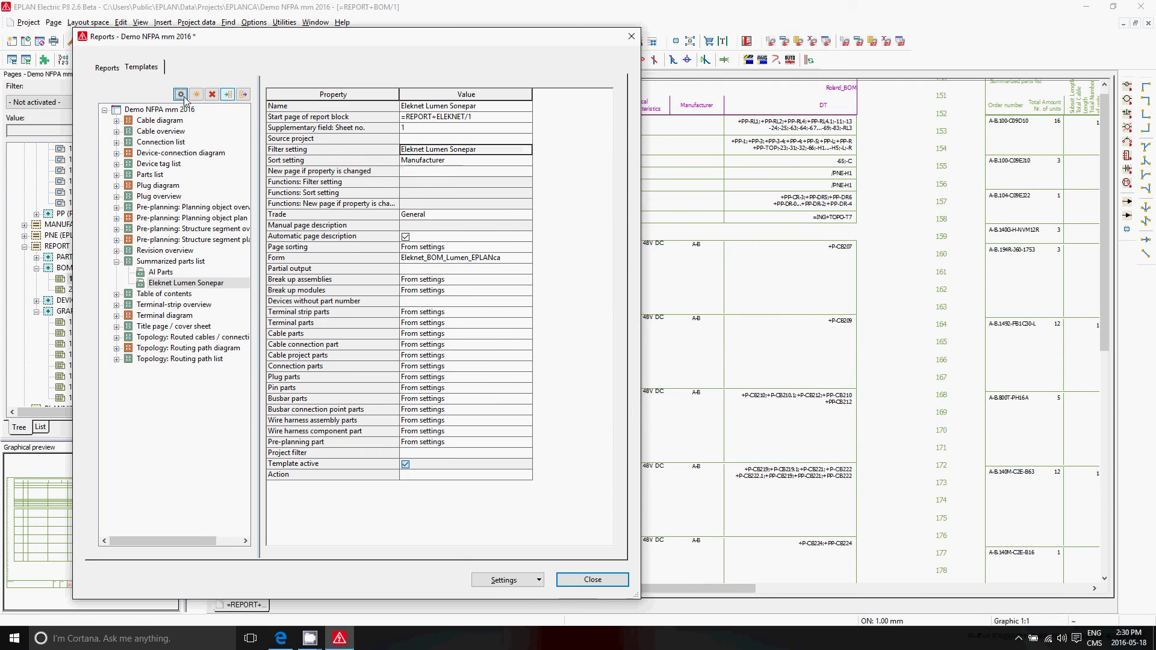
Display the ELEKNET '1 Summarized parts list' page and select its Eleknet parts list report block.
{"action": "left_click", "coordinate": [573, 580]}
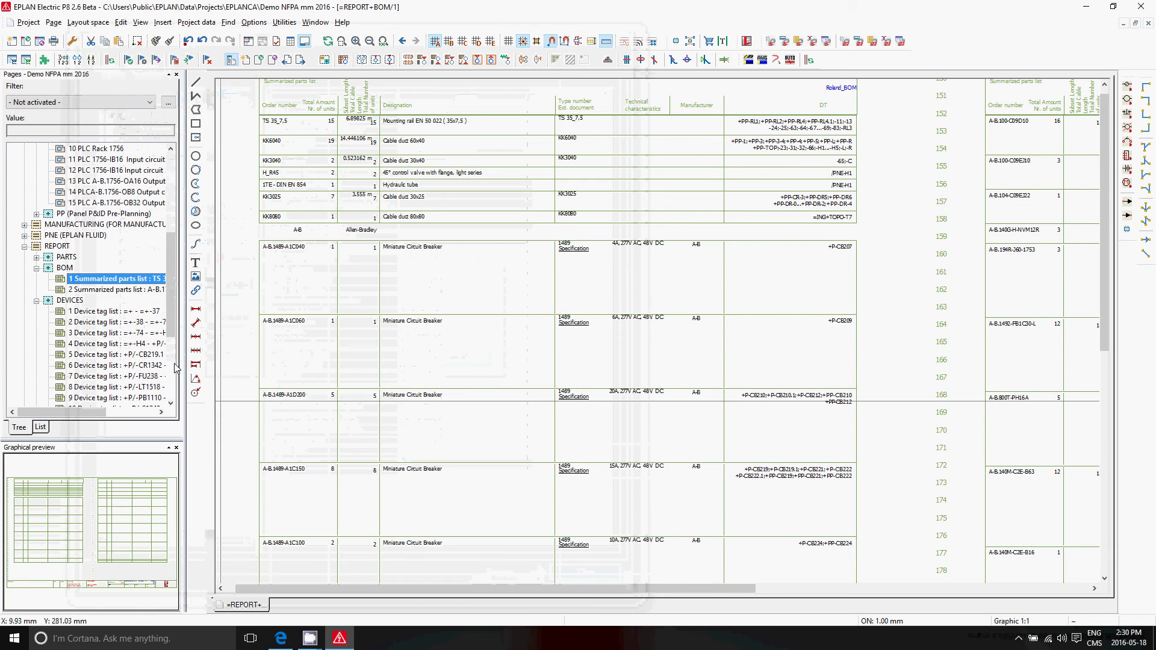
{"action": "left_click", "coordinate": [113, 376]}
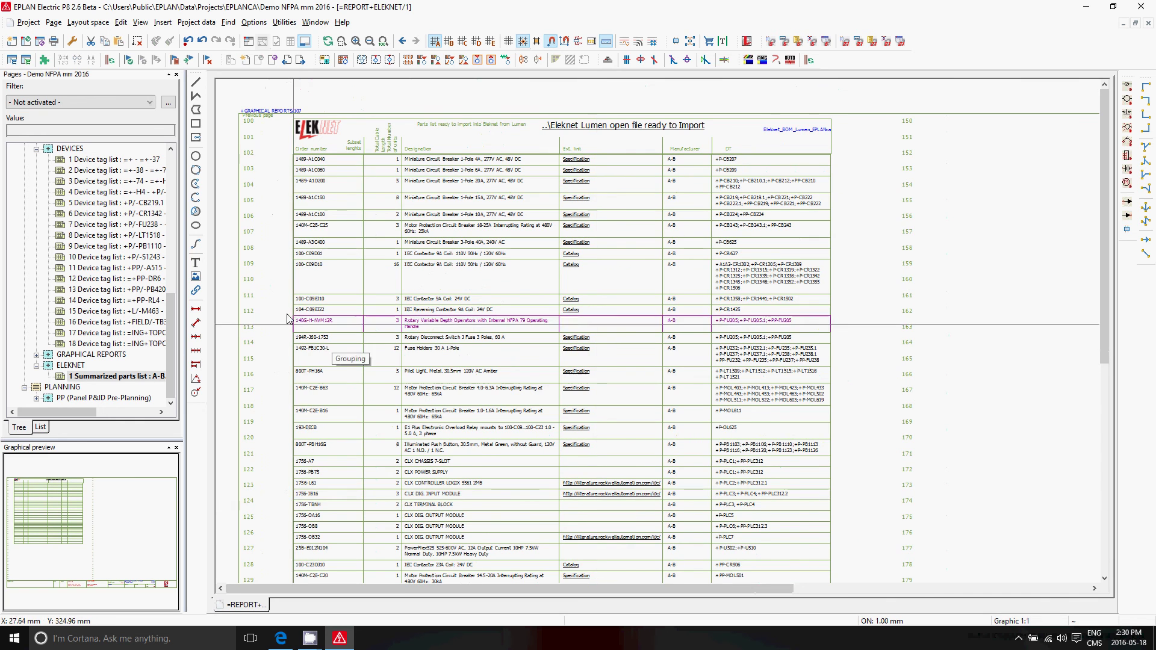
{"action": "scroll", "coordinate": [293, 162], "scroll_direction": "up", "scroll_amount": 1}
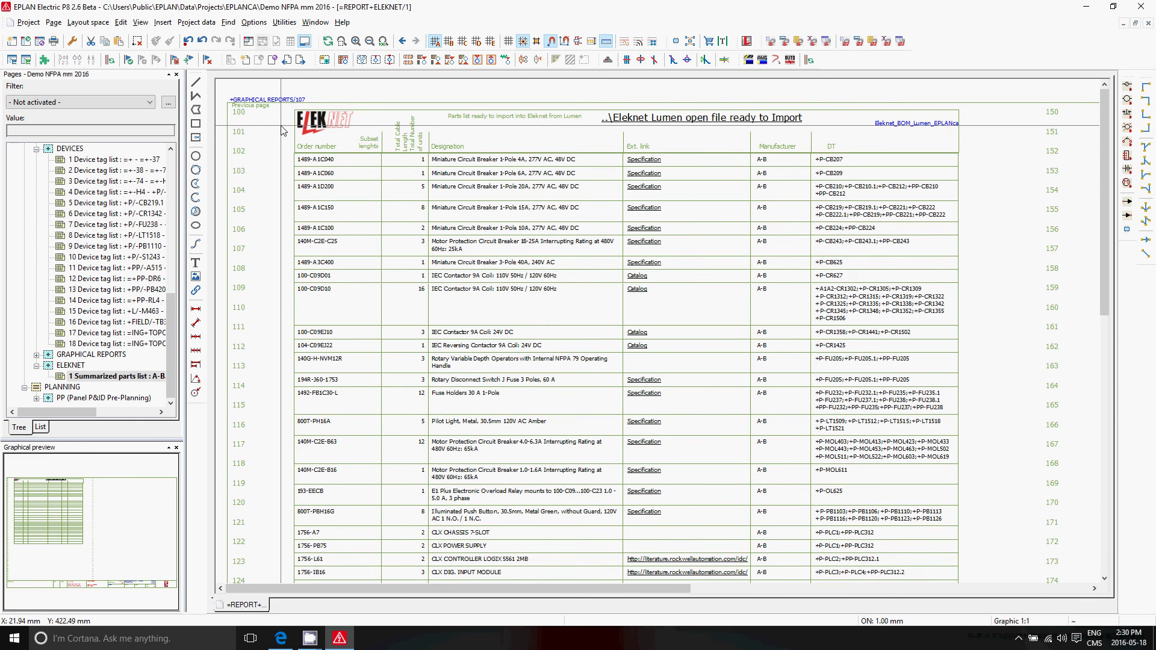
{"action": "left_click", "coordinate": [679, 131]}
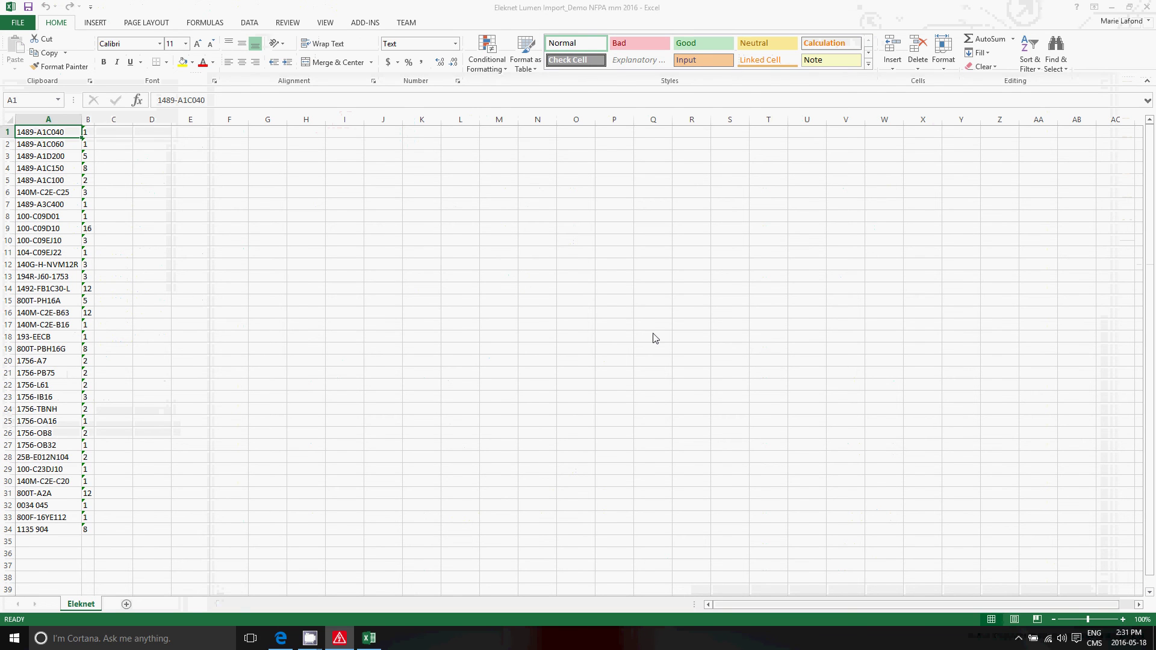
{"action": "key", "text": "alt+Tab"}
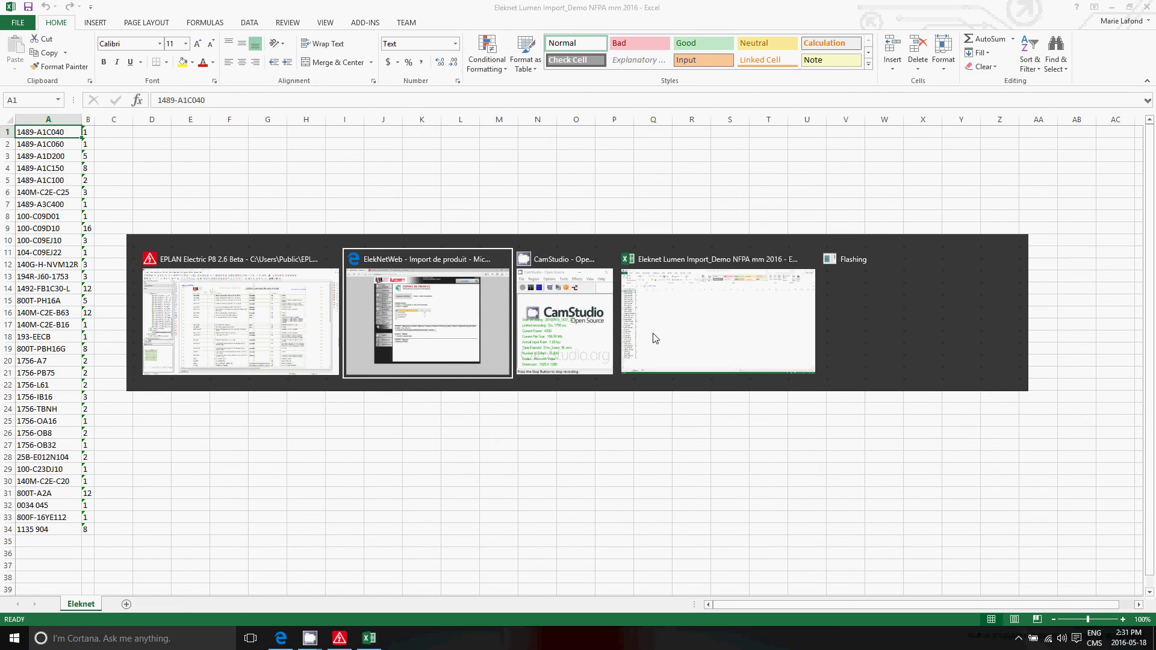
{"action": "key", "text": "Tab"}
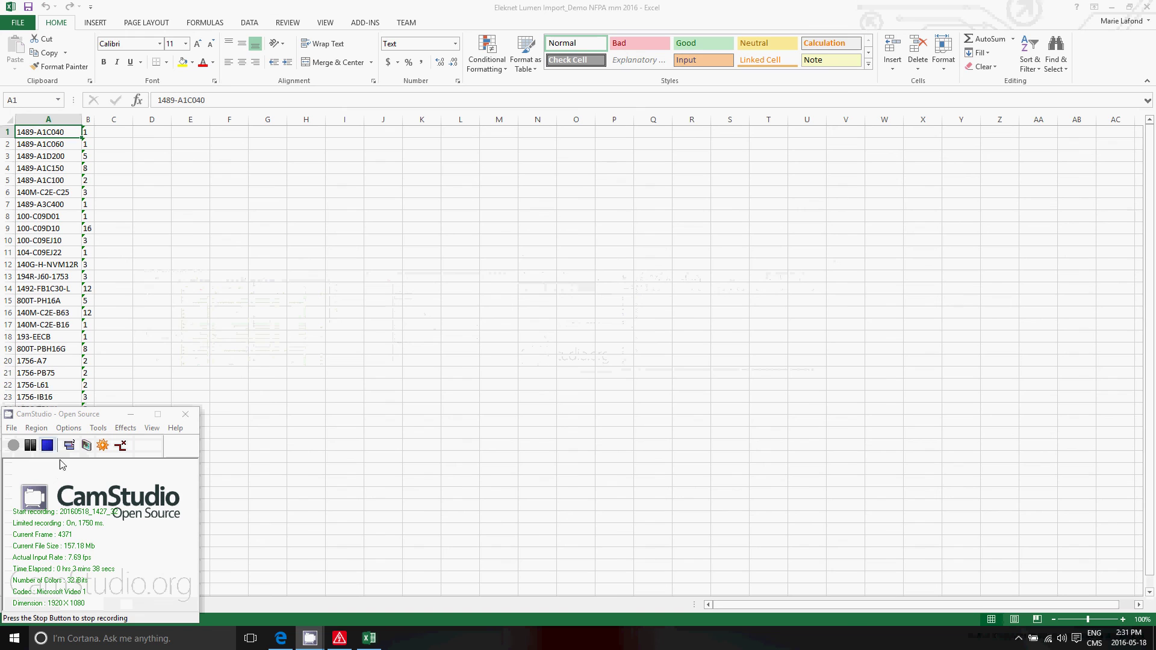